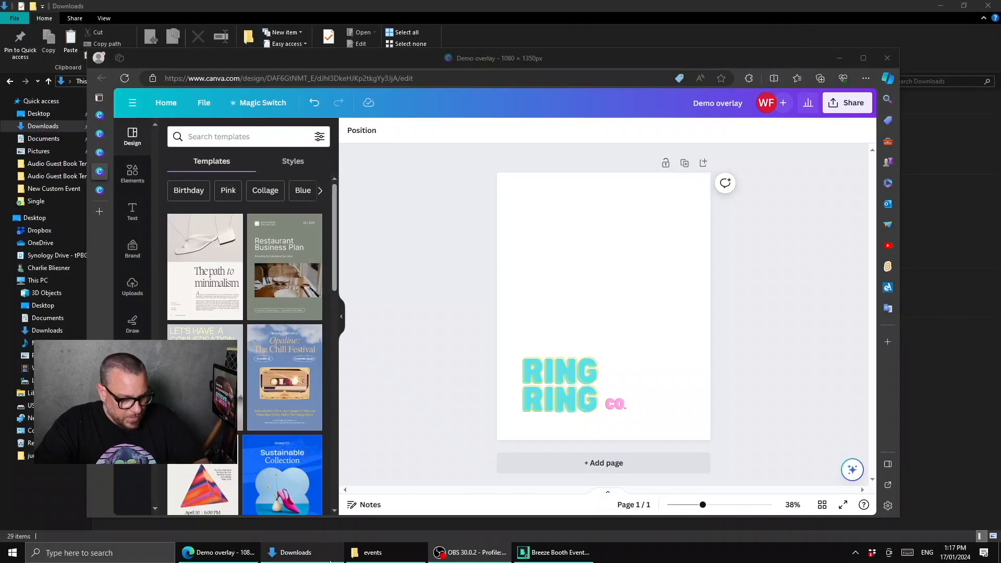
Switch from Canva to the Breeze Booth Event Editor window listing five events
left_click(555, 553)
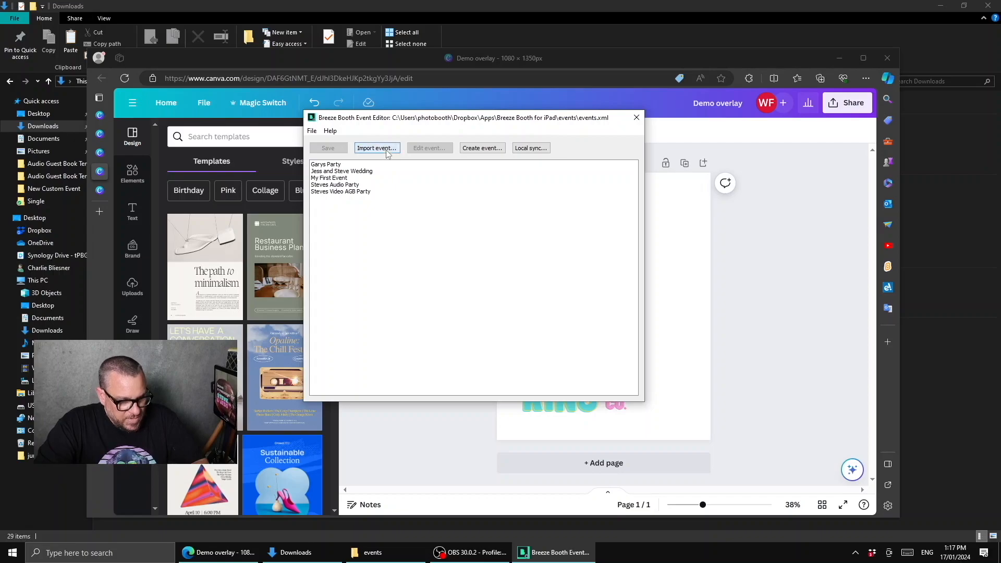
Choose the template's event_info.xml file to import as a new event
left_click(386, 154)
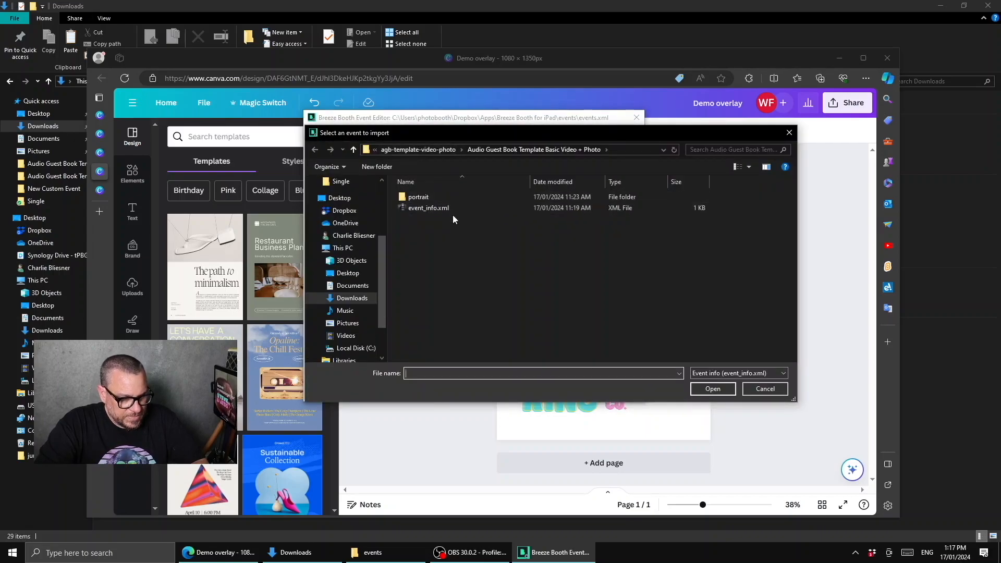
left_click(436, 209)
left_click(712, 388)
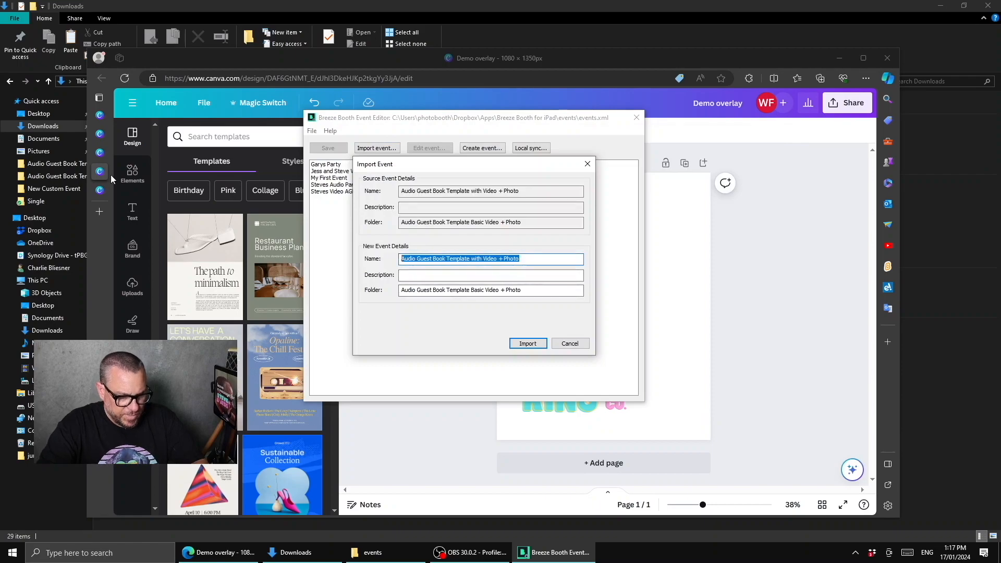
type("Steves Vi")
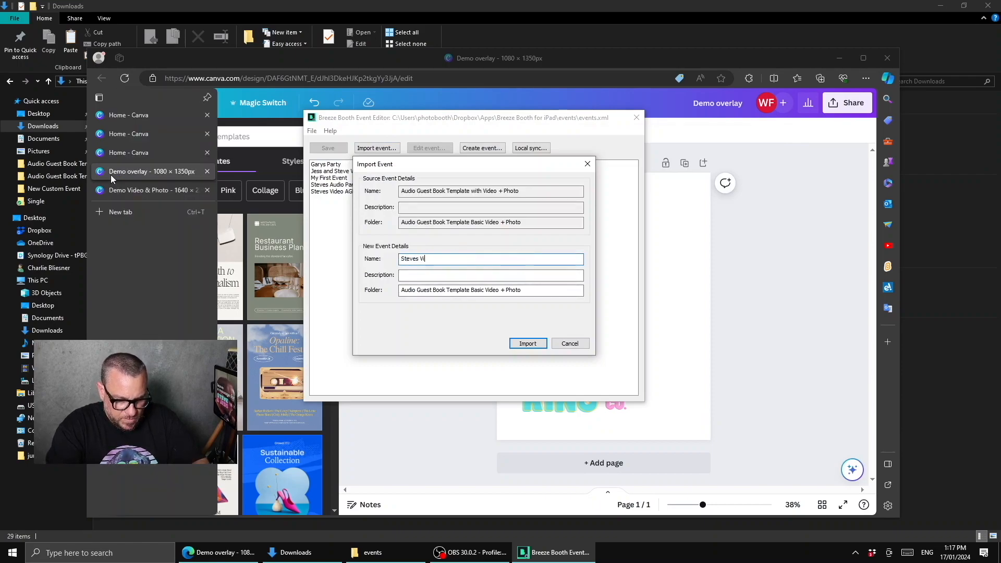
type("deo & Photo AGB Party")
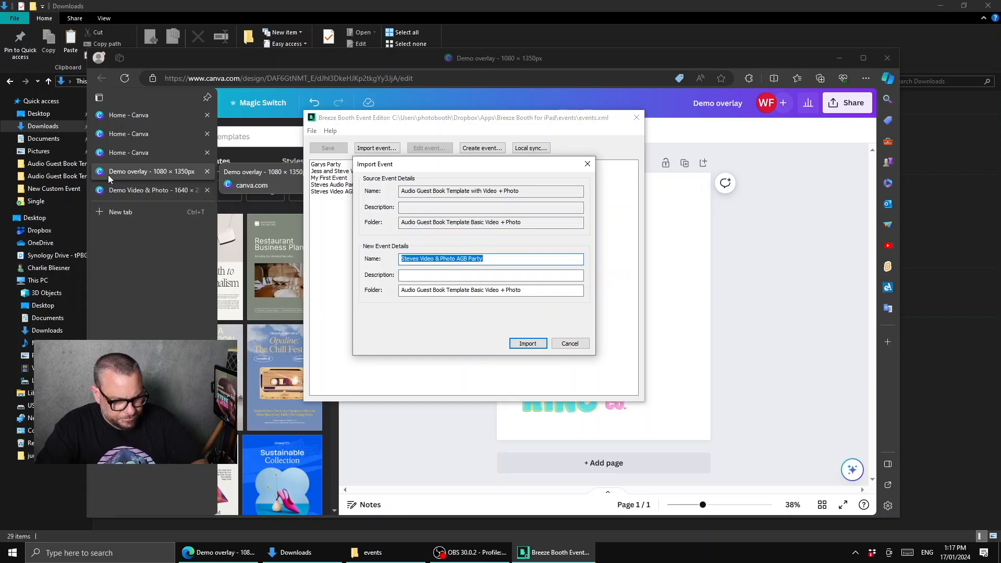
Name the event and its folder 'Steves Video & Photo AGB Party' and import it
key("Tab")
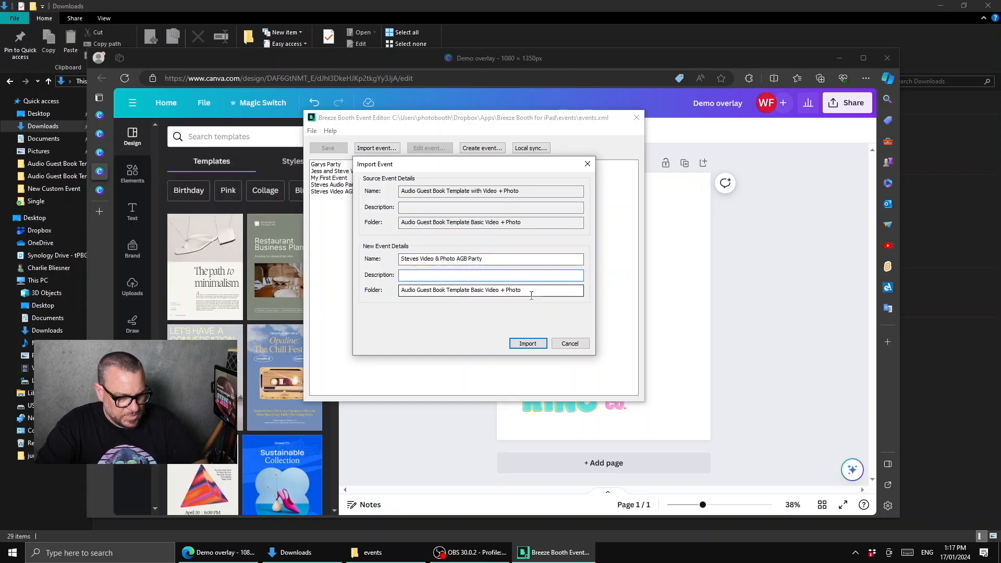
key("Tab")
type("Steves Video & Photo AGB Party")
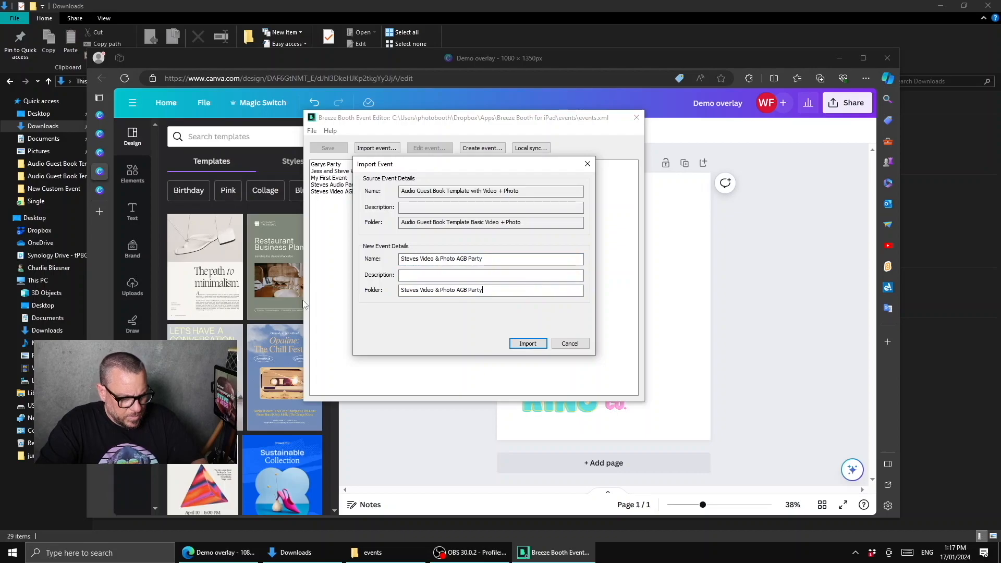
left_click(518, 345)
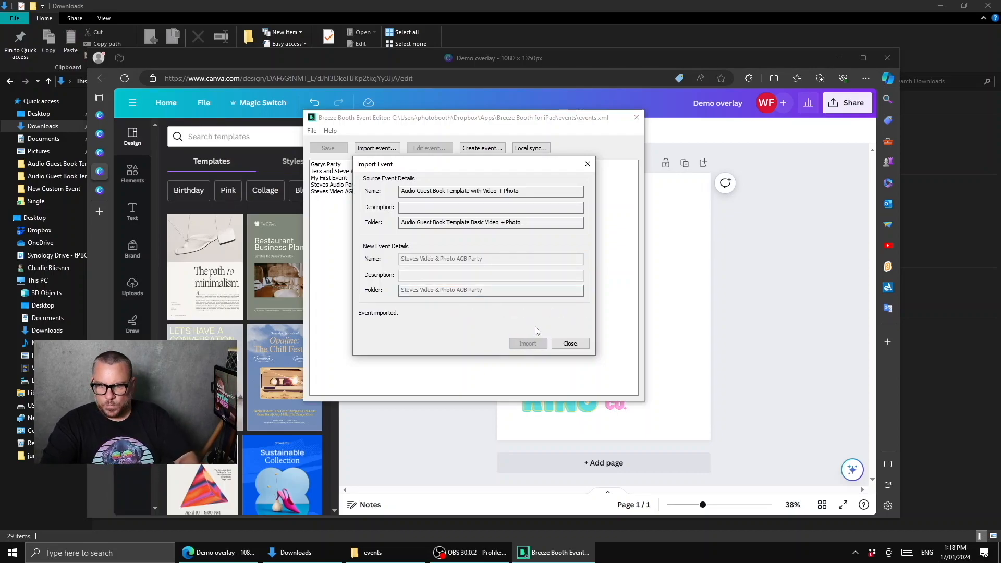
left_click(569, 344)
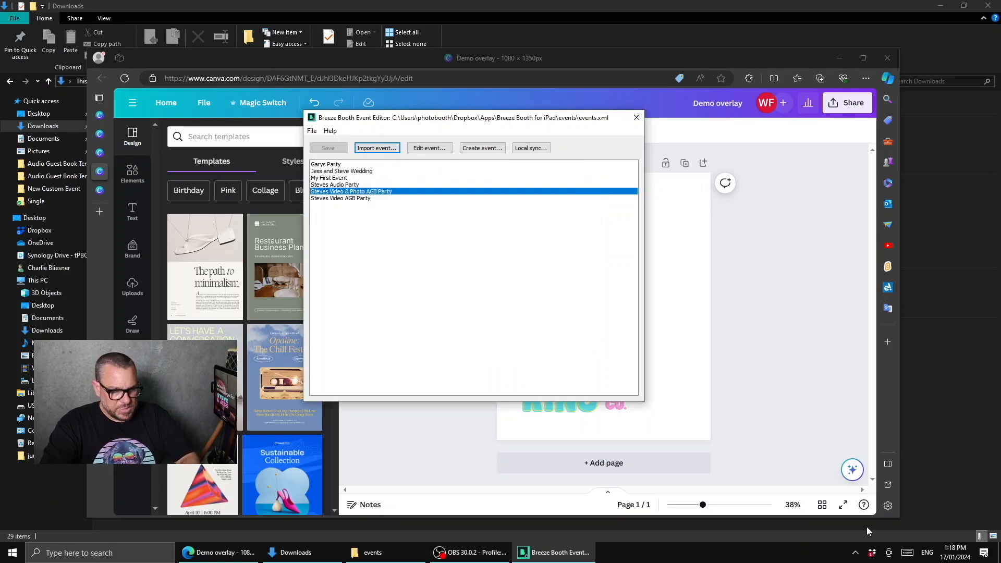
After checking Dropbox sync, update the Steves Video & Photo AGB Party event on the iPad
left_click(873, 553)
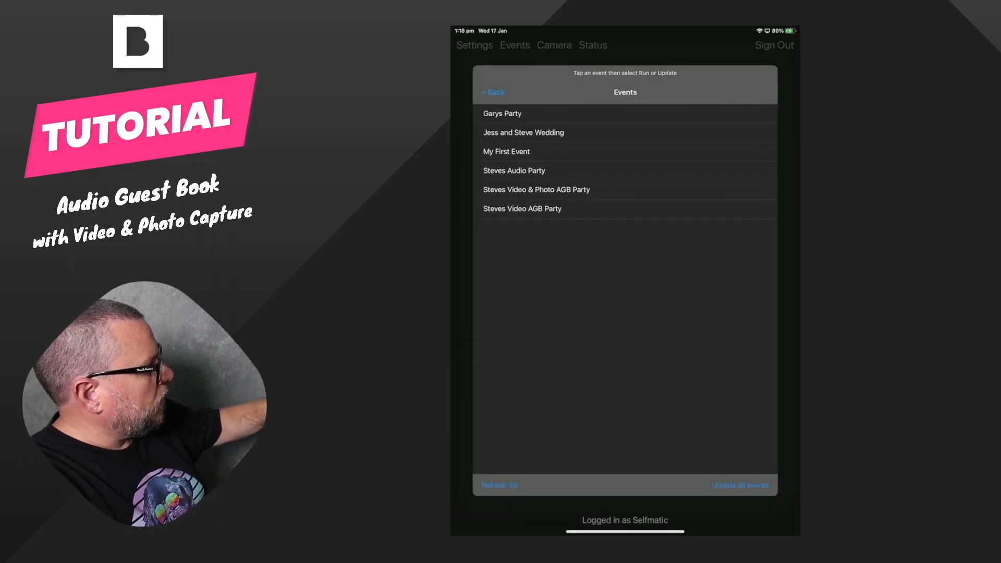
left_click(536, 190)
left_click(536, 203)
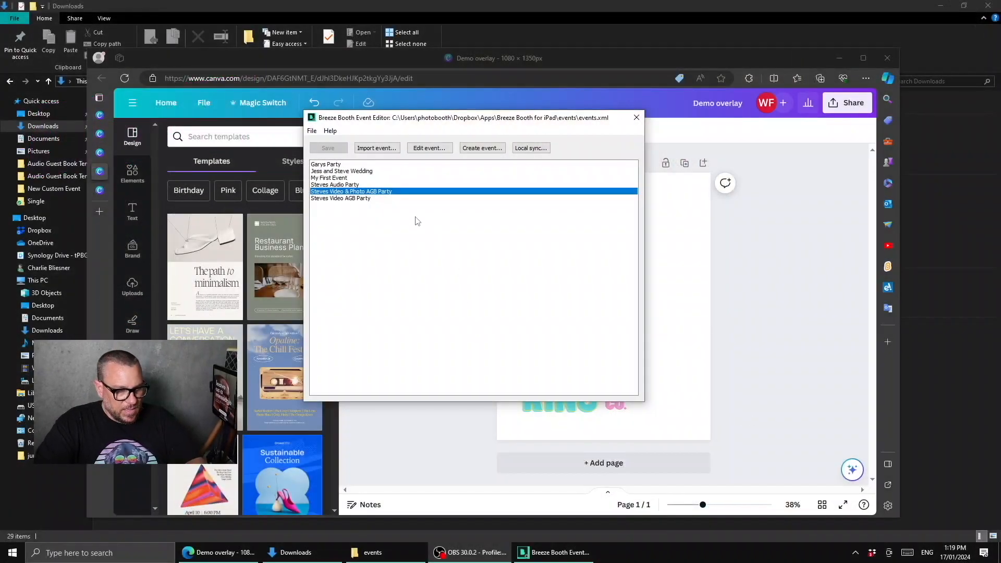
Edit the event's portrait profile, review Videos and General settings, and show its touchscreen actions
double_click(385, 192)
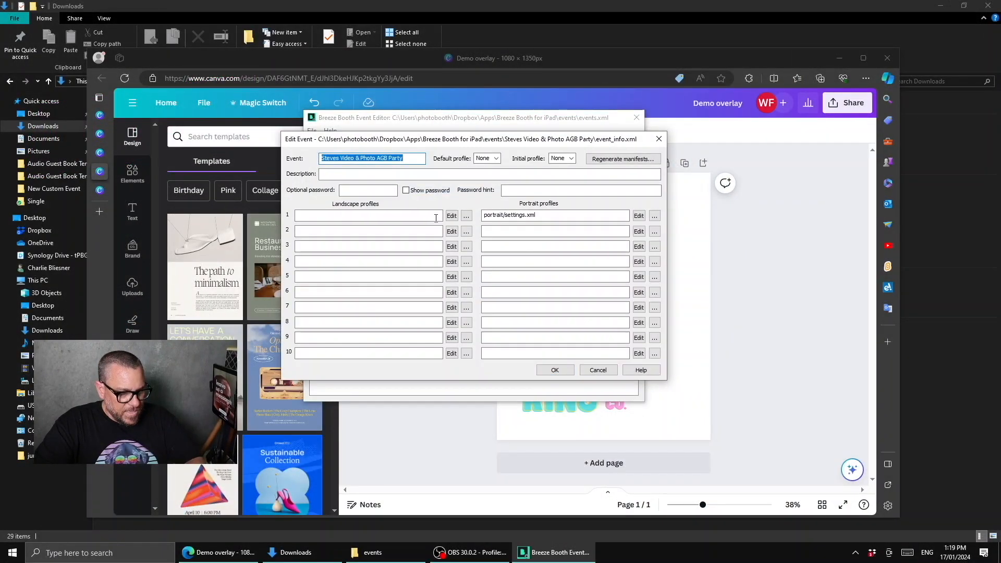
left_click(639, 216)
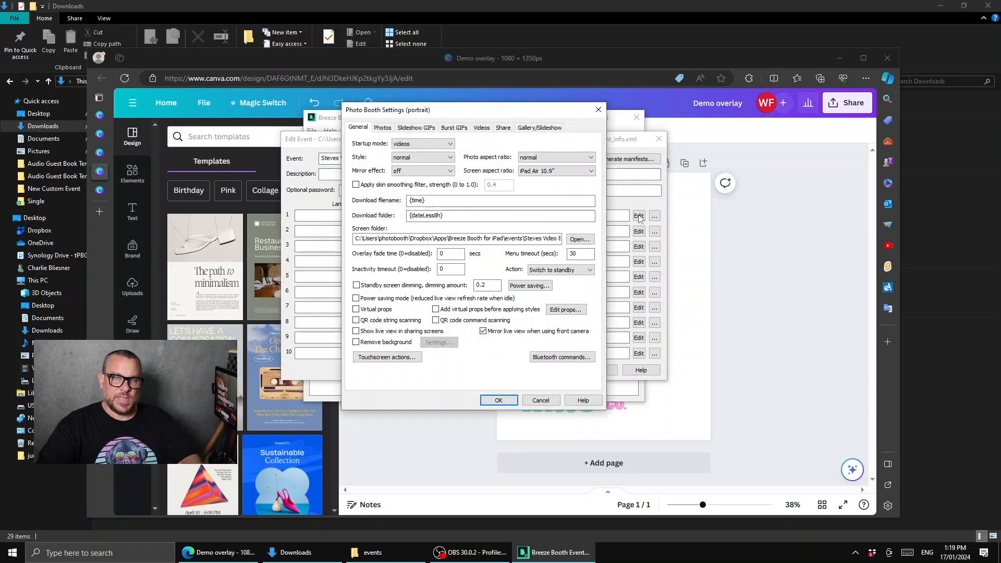
left_click(481, 129)
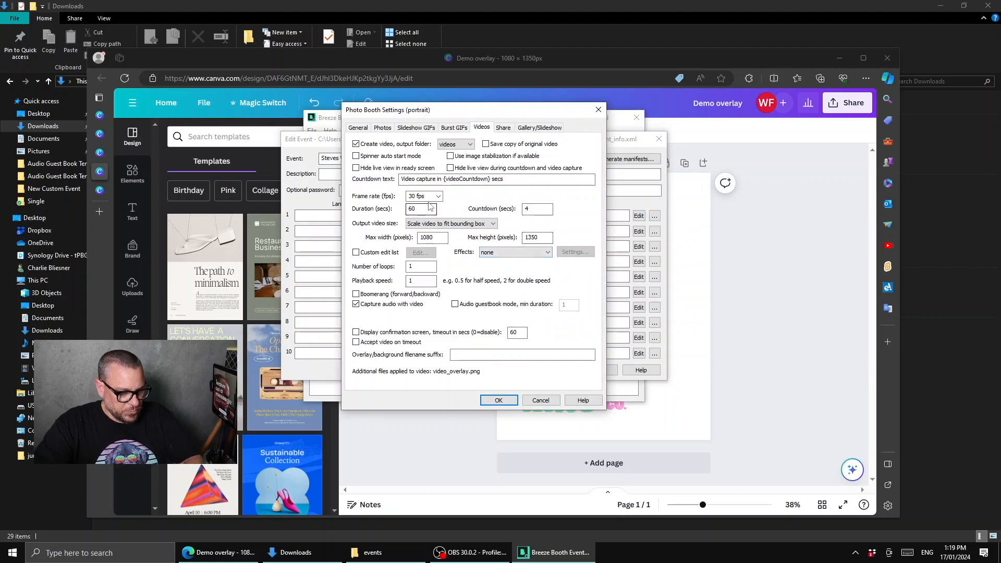
left_click(359, 127)
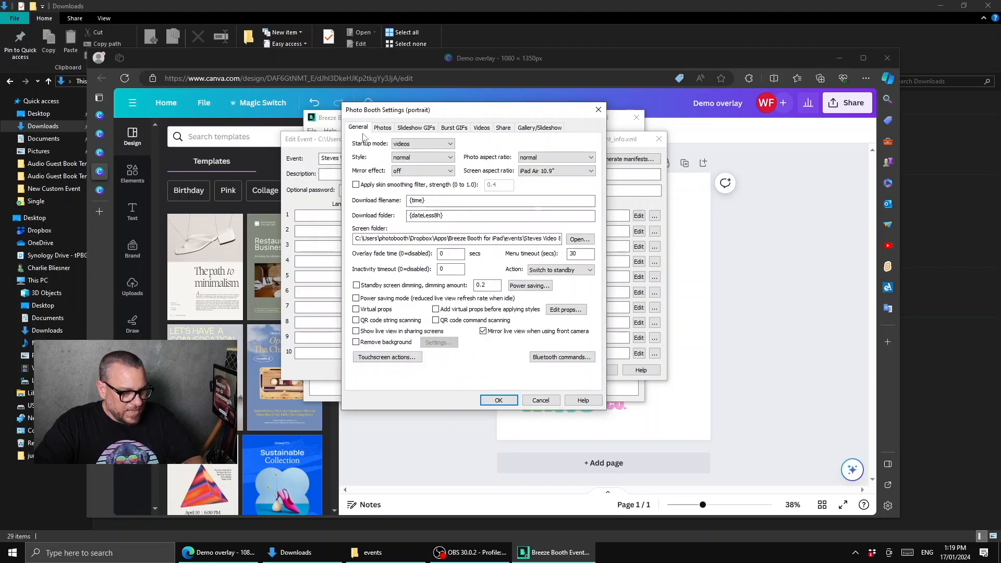
left_click(392, 358)
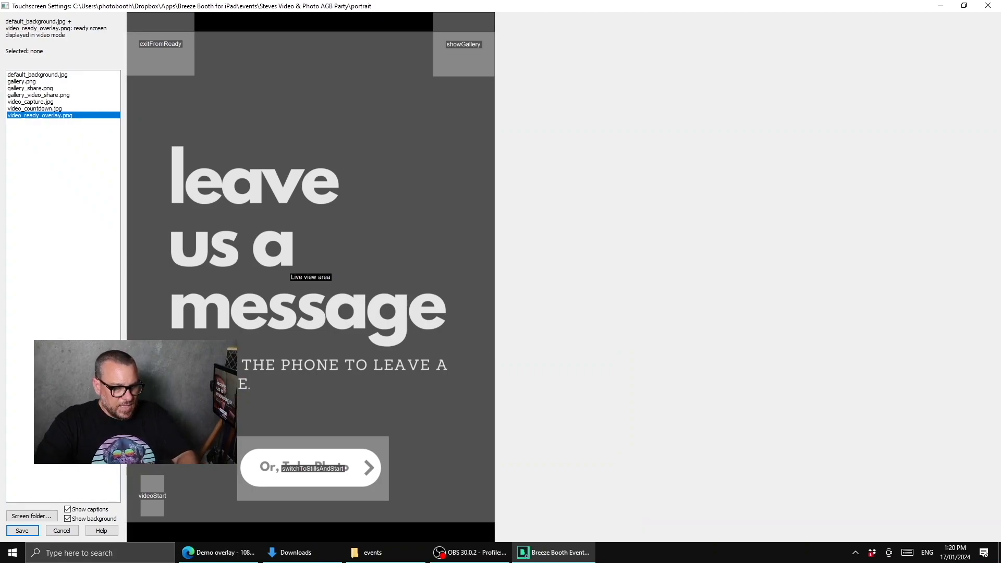
Move and enlarge the switchToStillsAndStart touch area to cover the Or, Take Photo button
left_click(335, 482)
left_click_drag(272, 485, 301, 391)
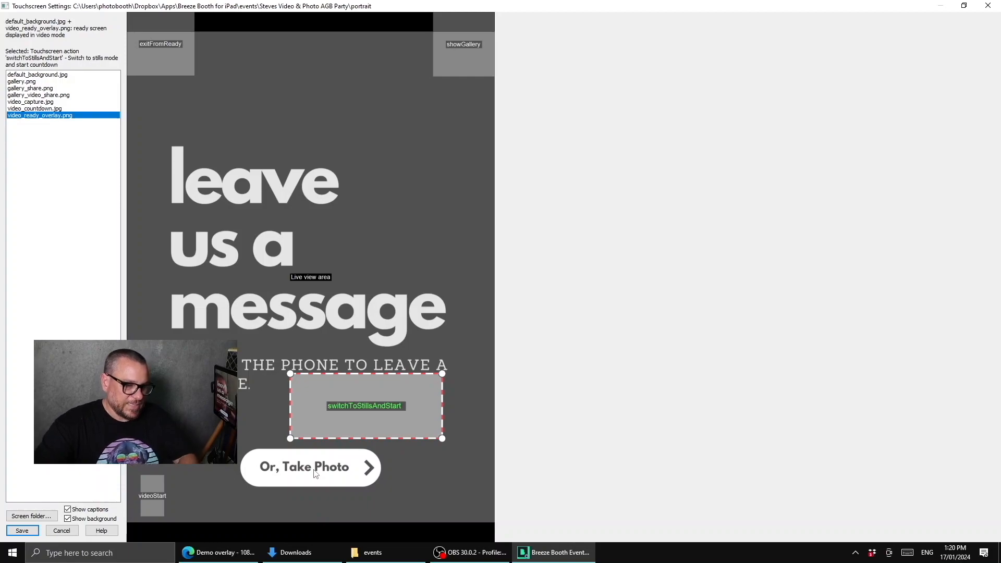
left_click_drag(347, 408, 294, 463)
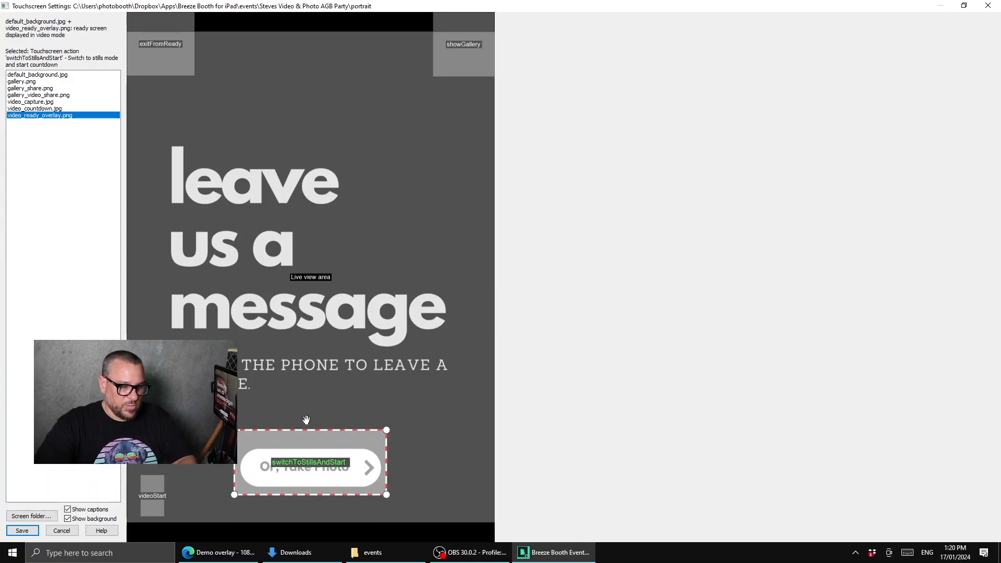
mouse_move(266, 467)
left_mouse_down()
mouse_move(296, 418)
mouse_move(307, 482)
left_mouse_up()
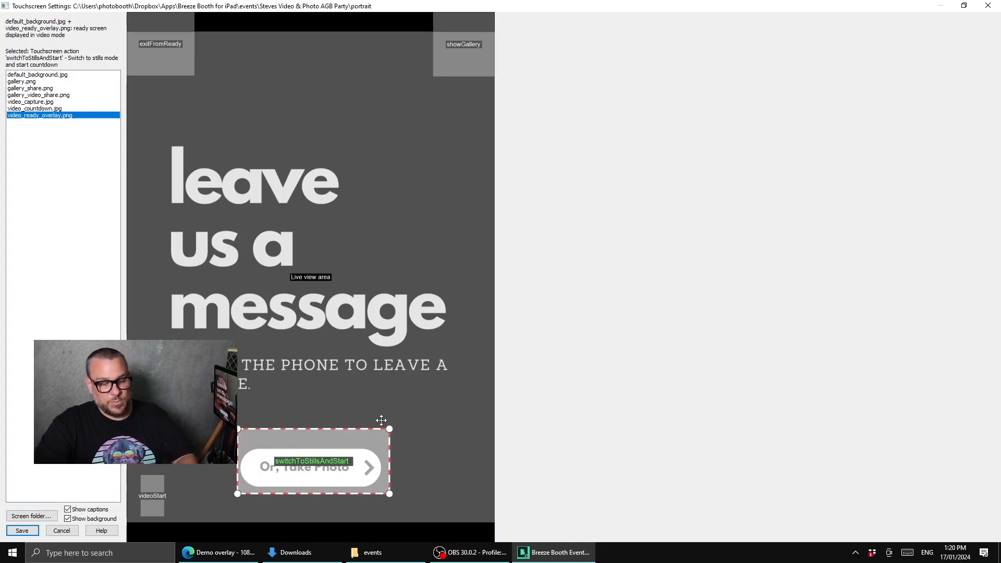
left_click_drag(390, 431, 436, 413)
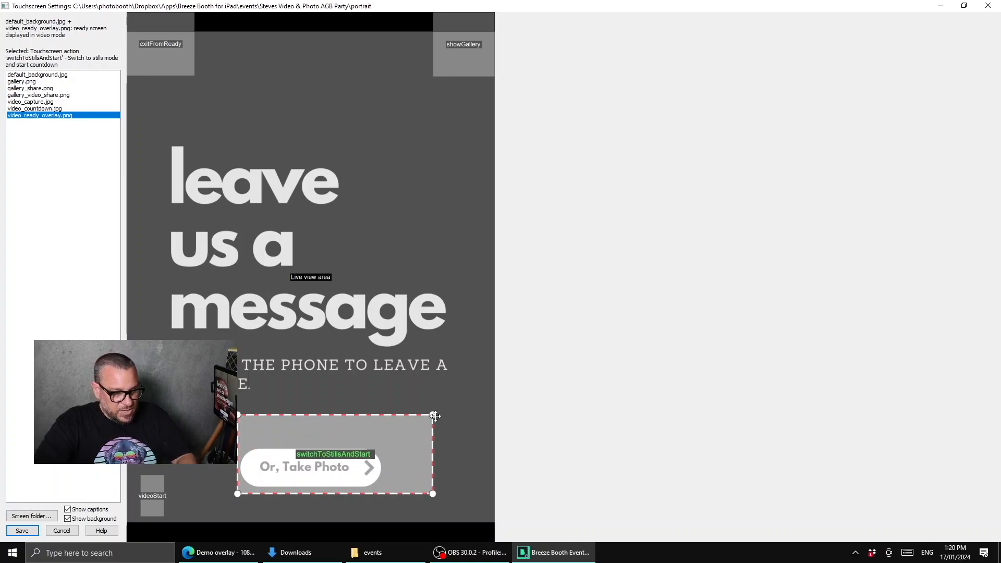
left_click_drag(366, 454, 351, 463)
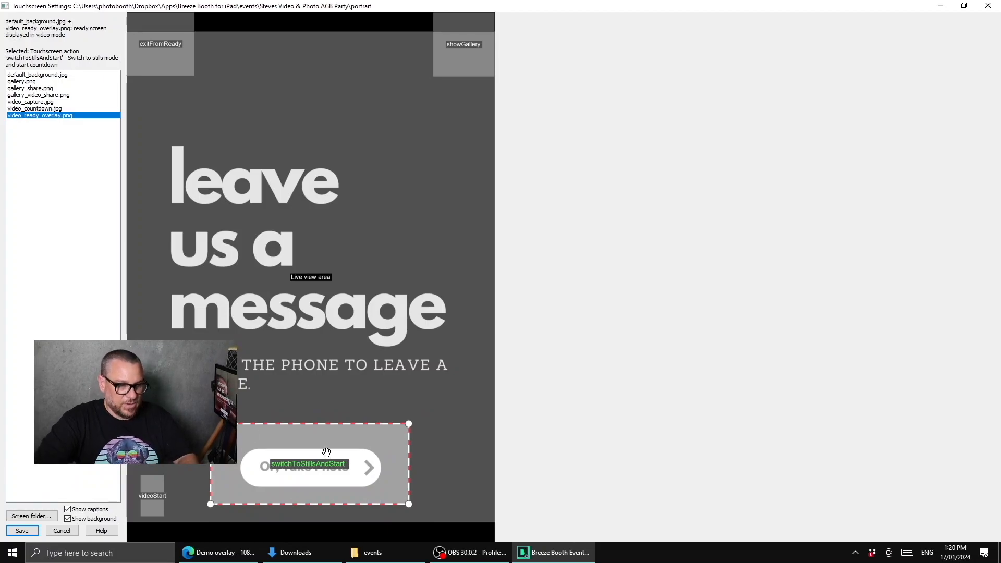
Save the touch regions and switch to the profile's photo capture settings
left_click(24, 530)
left_click(383, 128)
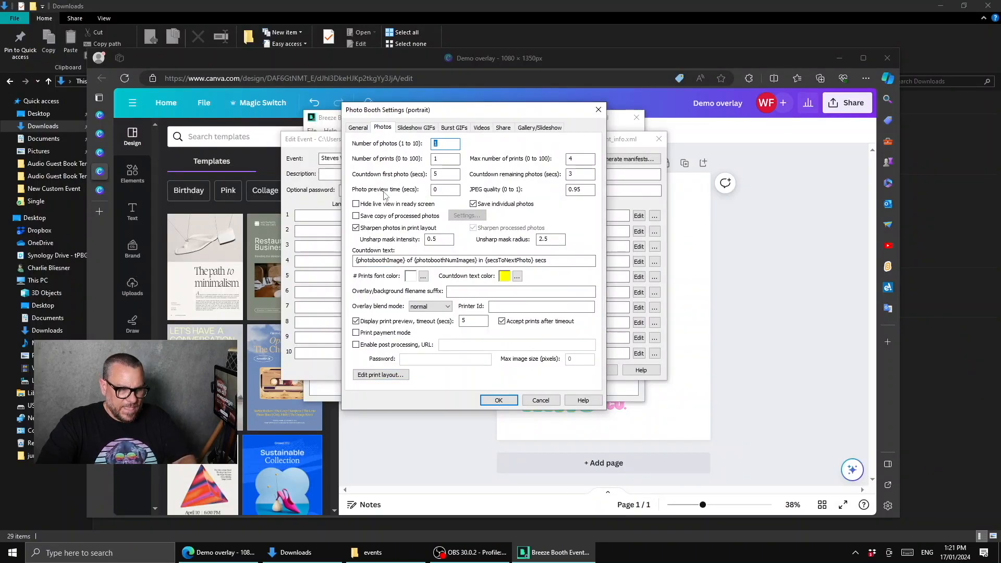
Check the photo preview time and bring up the portrait profile's print layout editor
left_click(443, 189)
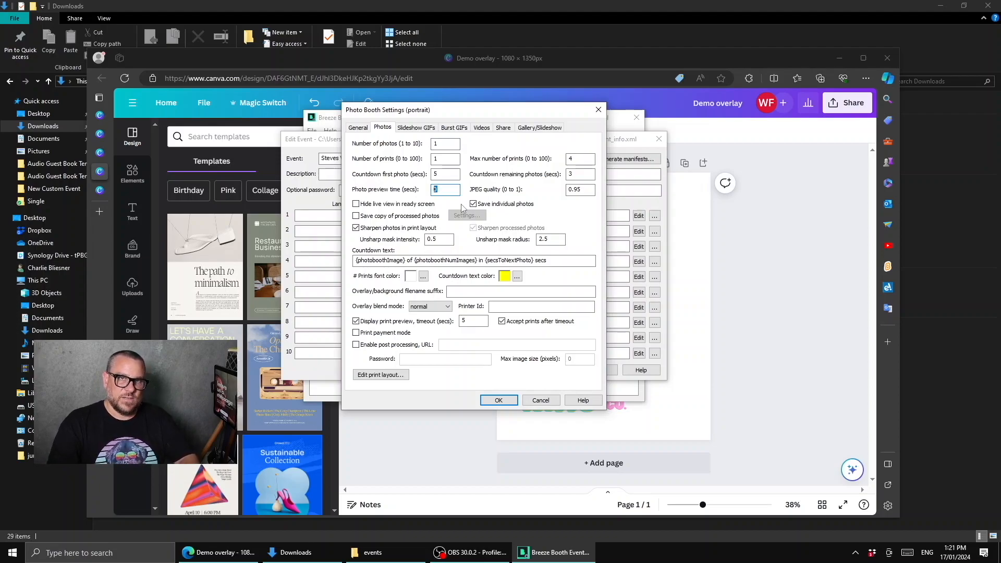
left_click(385, 377)
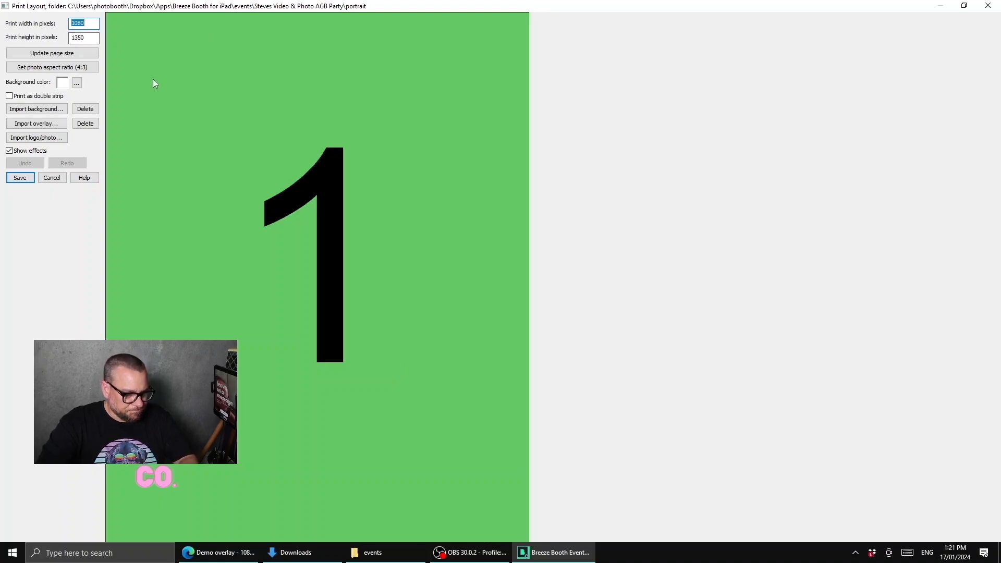
type("124")
Try a 1240x1844 page, restore 1080x1350, update the page size and save the layout
key("Tab")
type("18")
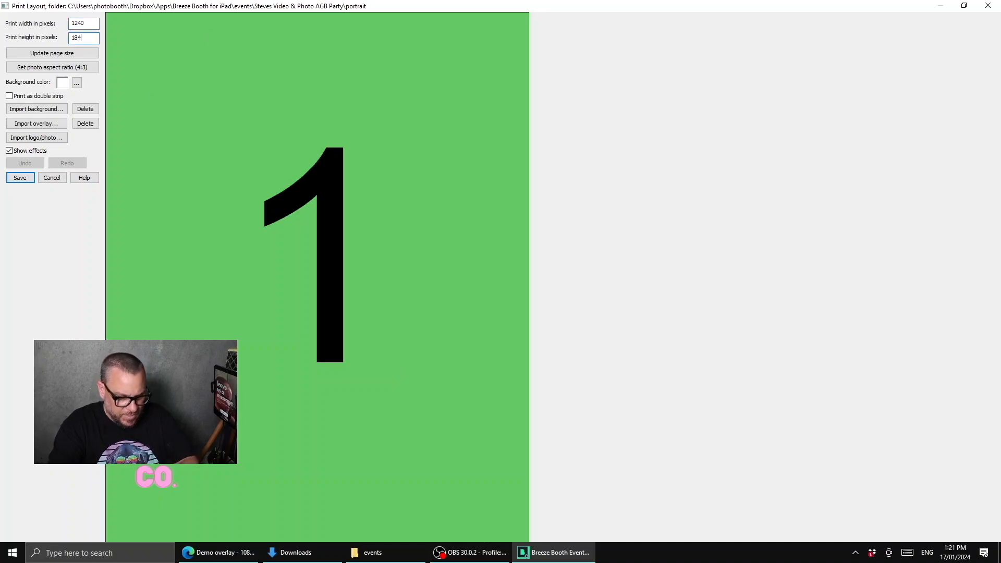
type("4")
key("Tab")
key("Return")
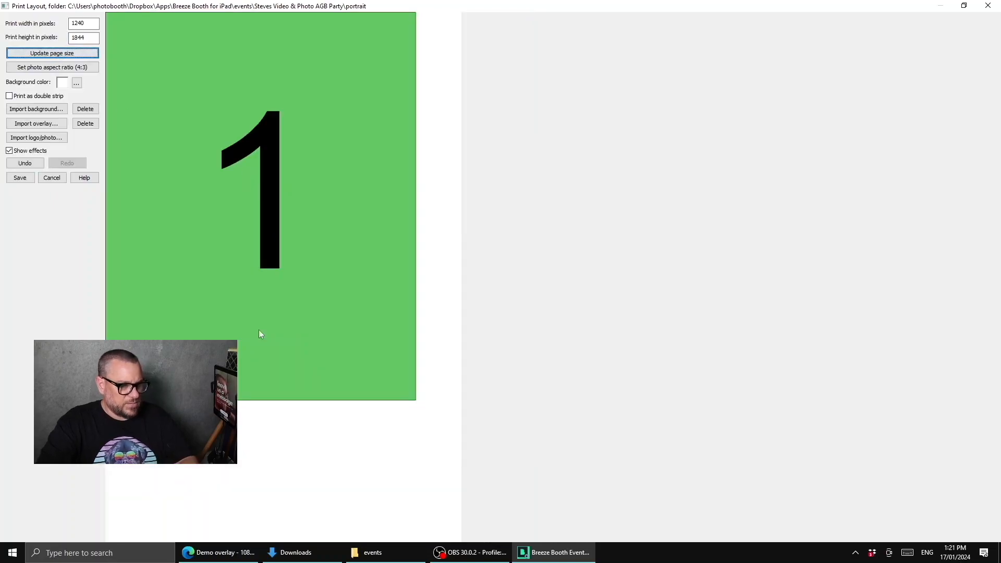
key("shift+Tab")
key("shift+Tab")
type("1")
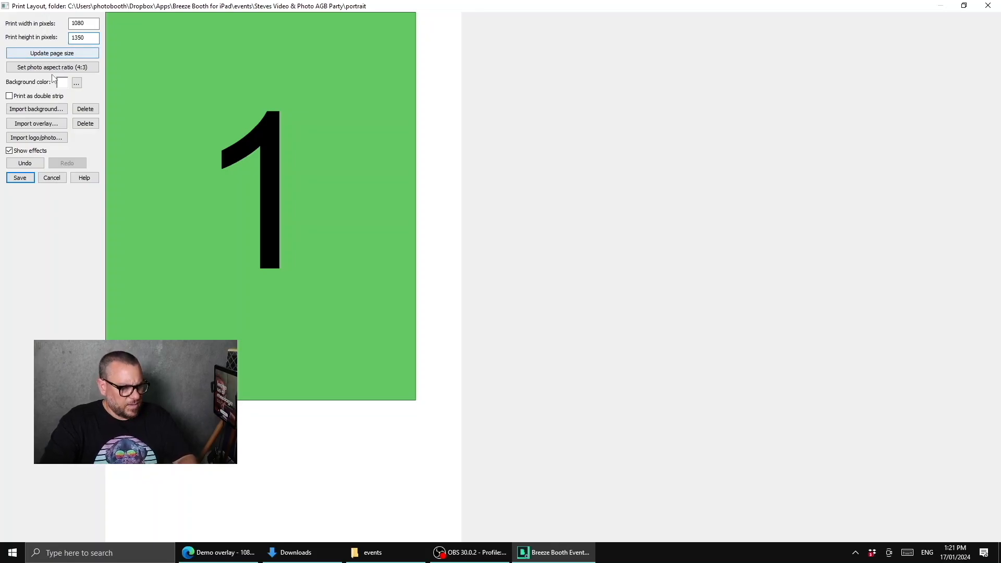
left_click(50, 55)
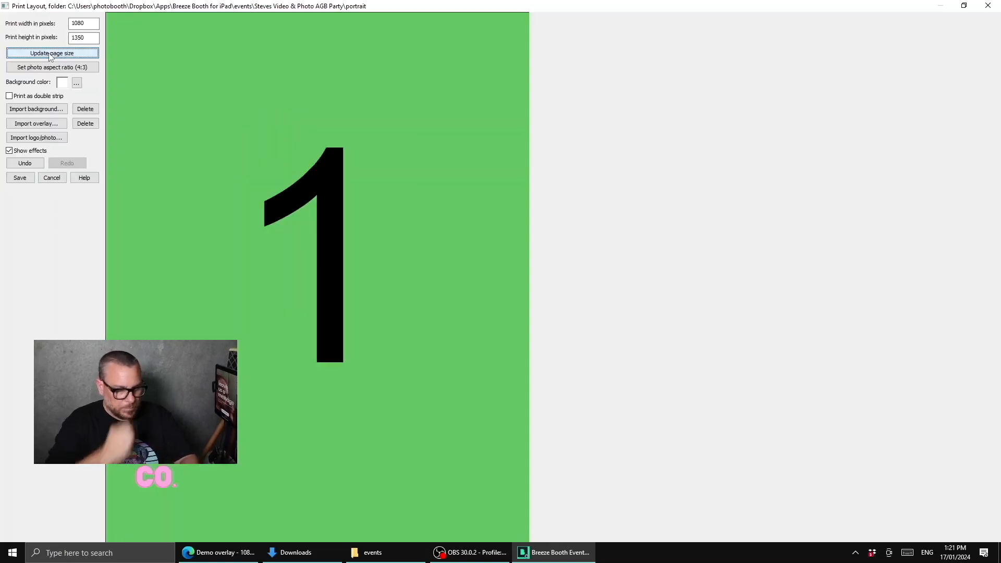
left_click(20, 178)
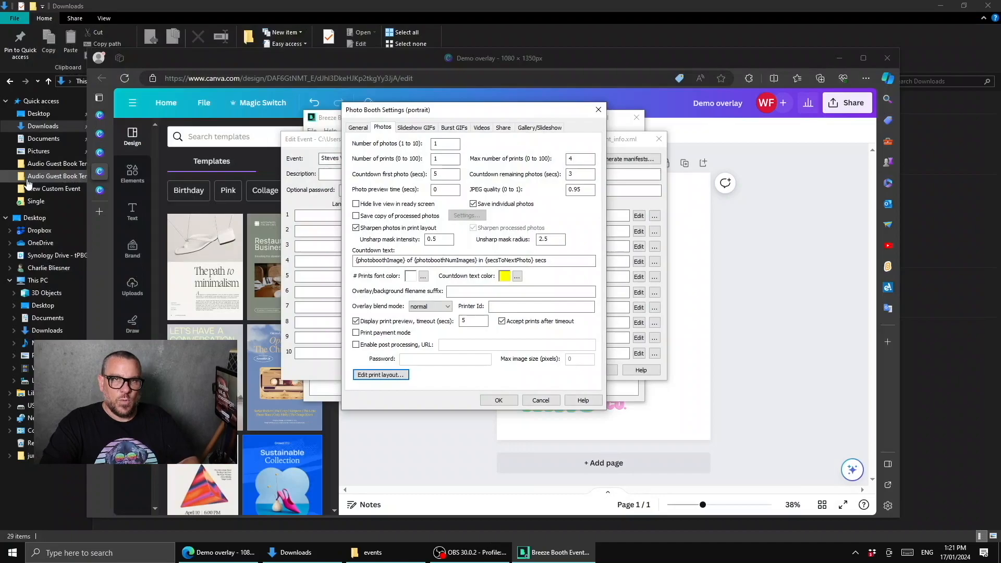
Shrink photo 1, move it to the upper page and tilt it slightly counter-clockwise
double_click(437, 143)
type("3")
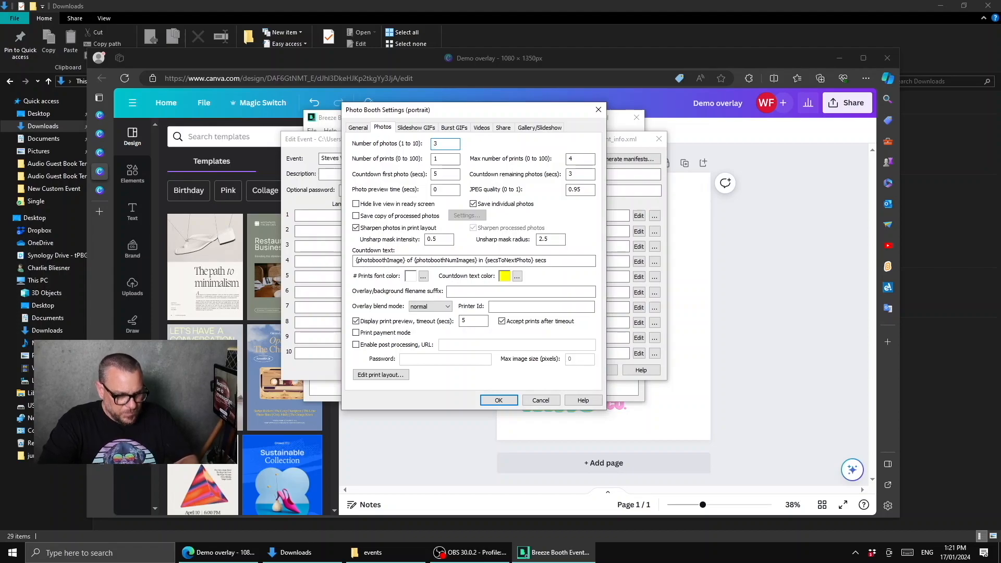
left_click(381, 375)
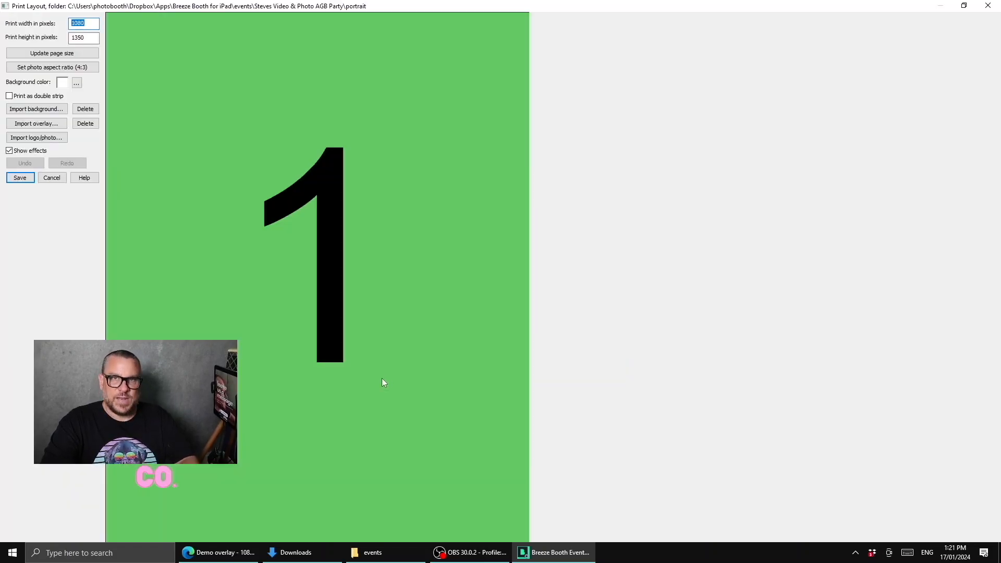
left_click(341, 182)
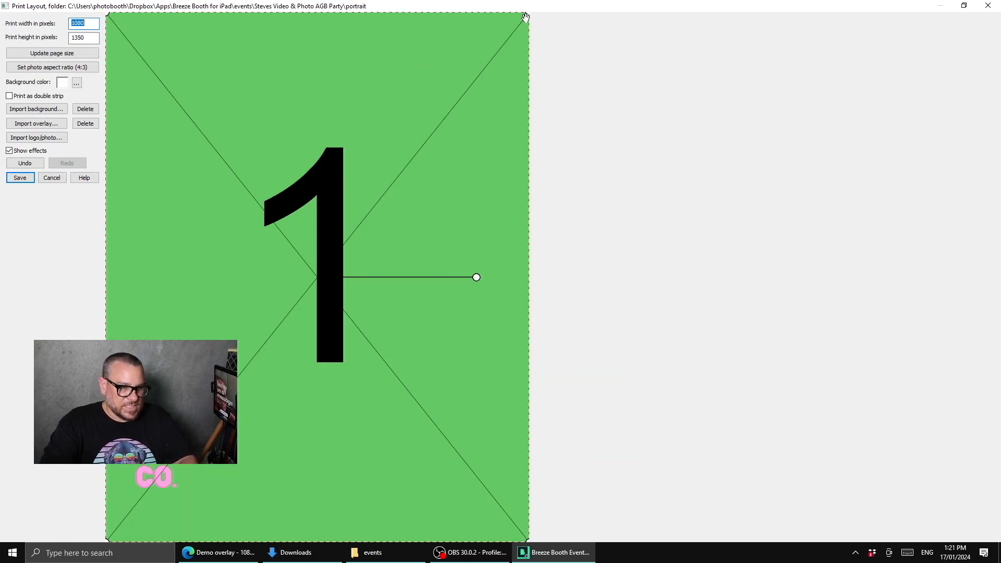
left_click_drag(528, 13, 353, 232)
left_click_drag(312, 329, 314, 228)
left_click_drag(332, 278, 338, 276)
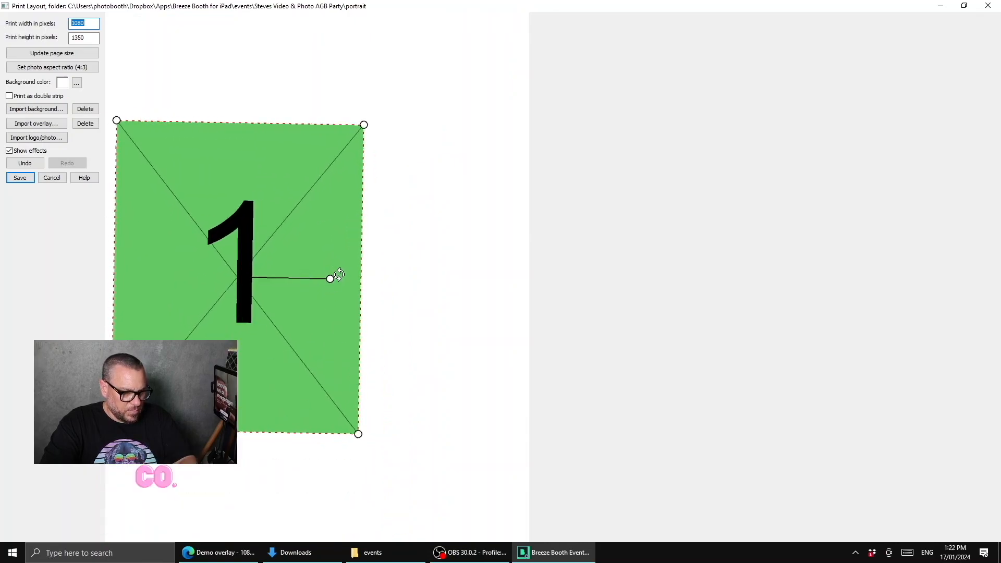
left_click_drag(275, 259, 278, 187)
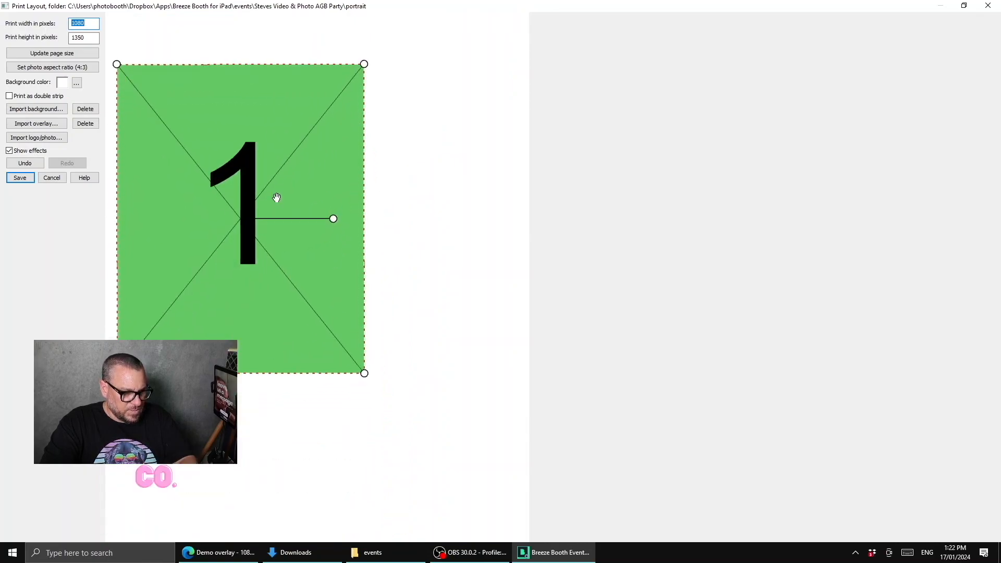
left_click_drag(365, 360, 291, 272)
left_click_drag(274, 172, 266, 139)
left_click_drag(235, 172, 258, 169)
Add photo 2 and photo 3 placeholders, shrinking and tilting them into an overlapping stack
right_click(327, 352)
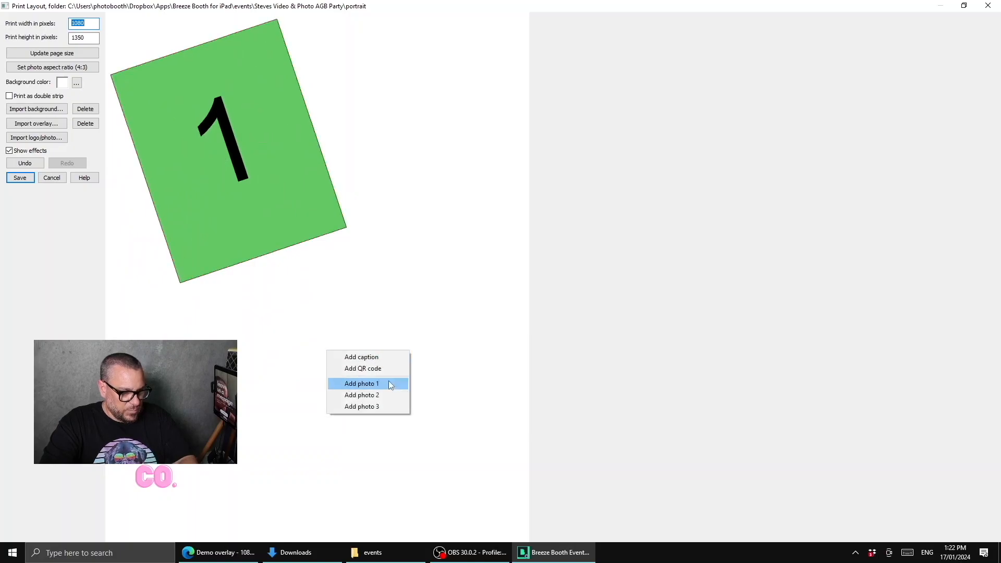
left_click(373, 397)
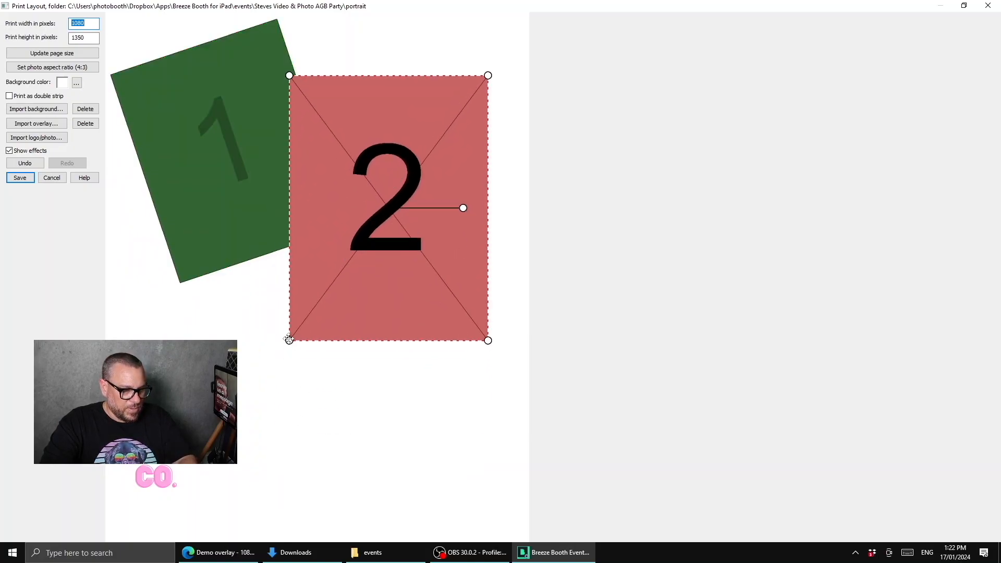
left_click_drag(289, 339, 312, 310)
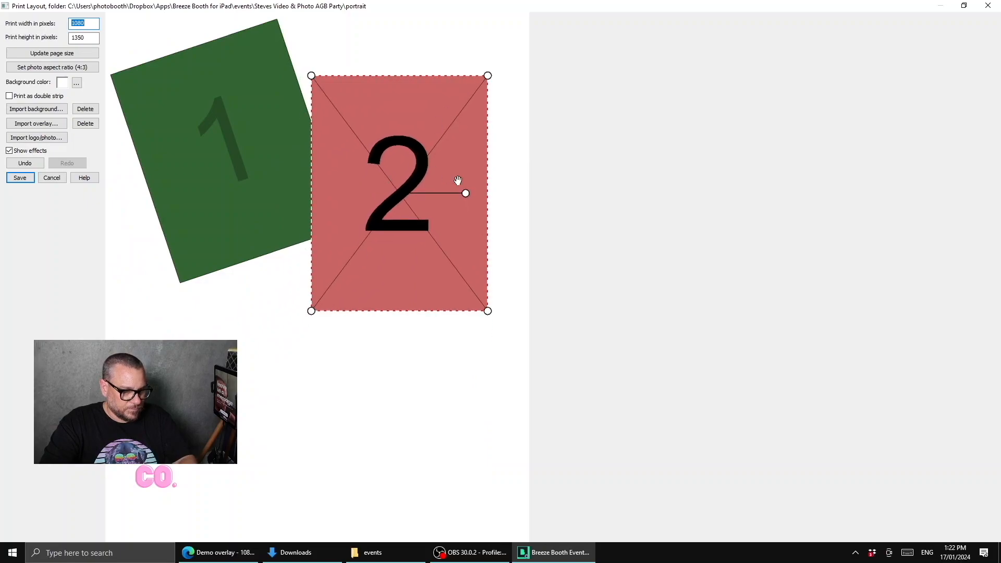
left_click_drag(466, 195, 458, 170)
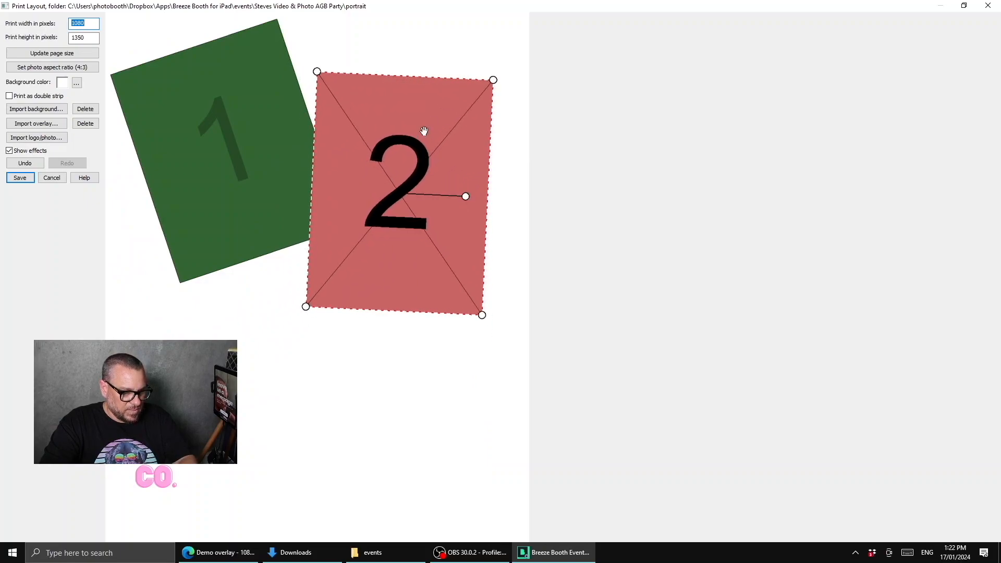
right_click(304, 365)
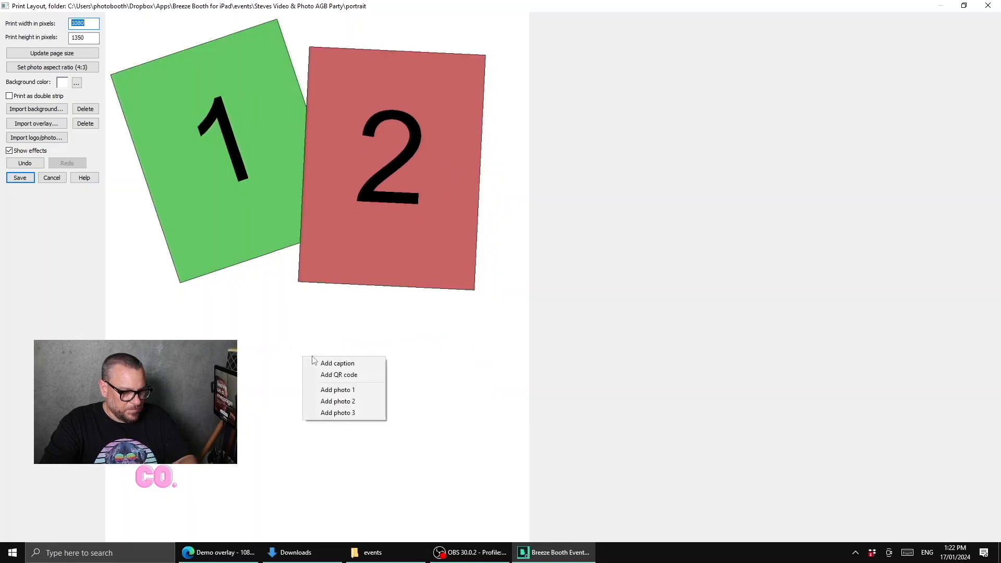
left_click(352, 414)
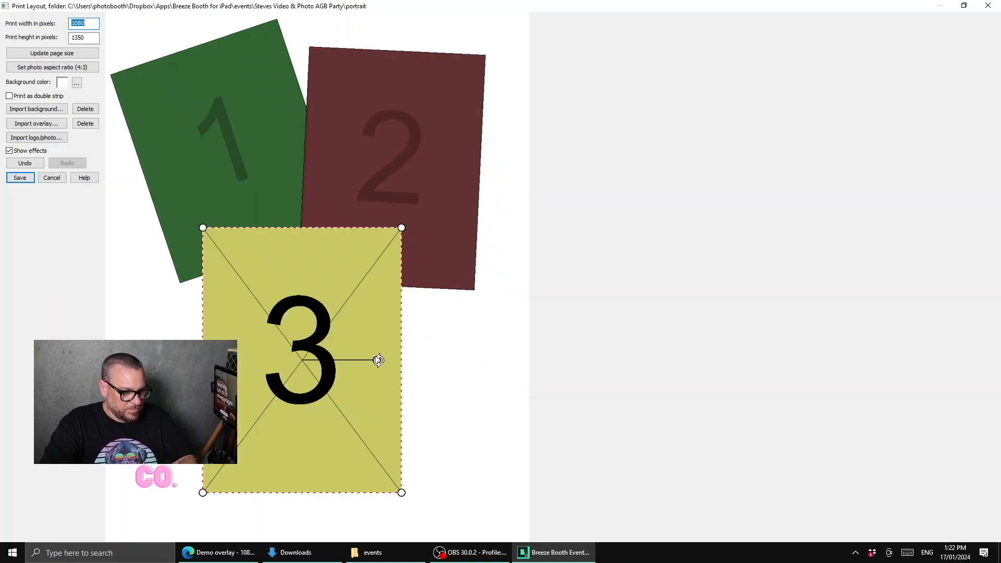
left_click_drag(378, 360, 376, 353)
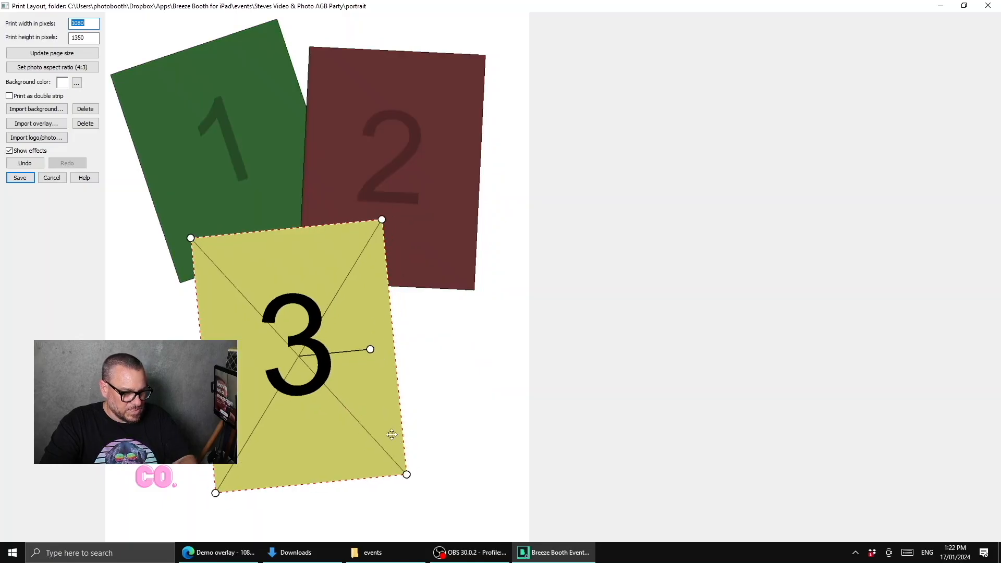
left_click_drag(413, 483, 362, 424)
mouse_move(319, 374)
left_mouse_down()
mouse_move(387, 406)
mouse_move(419, 451)
left_mouse_up()
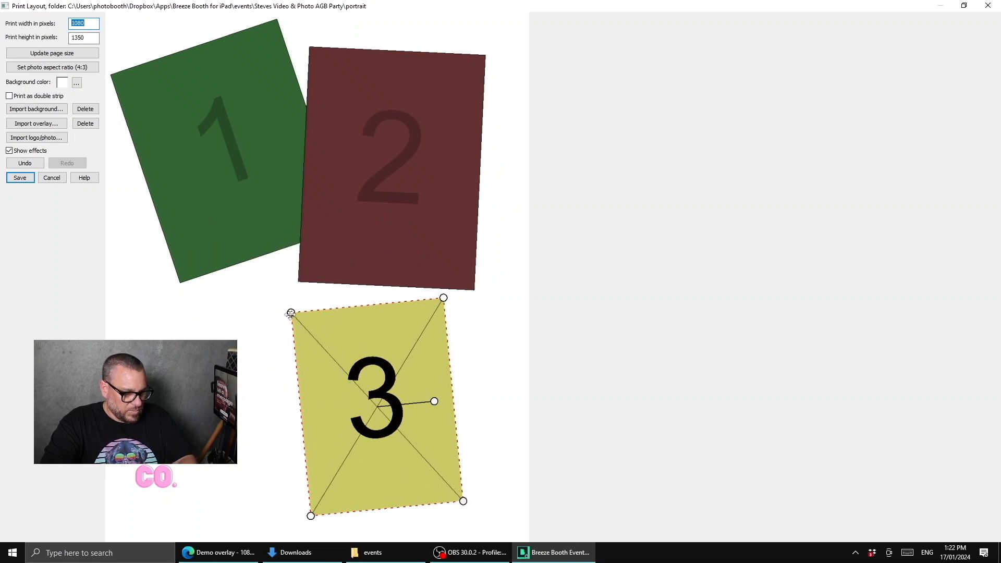
left_click_drag(289, 313, 260, 271)
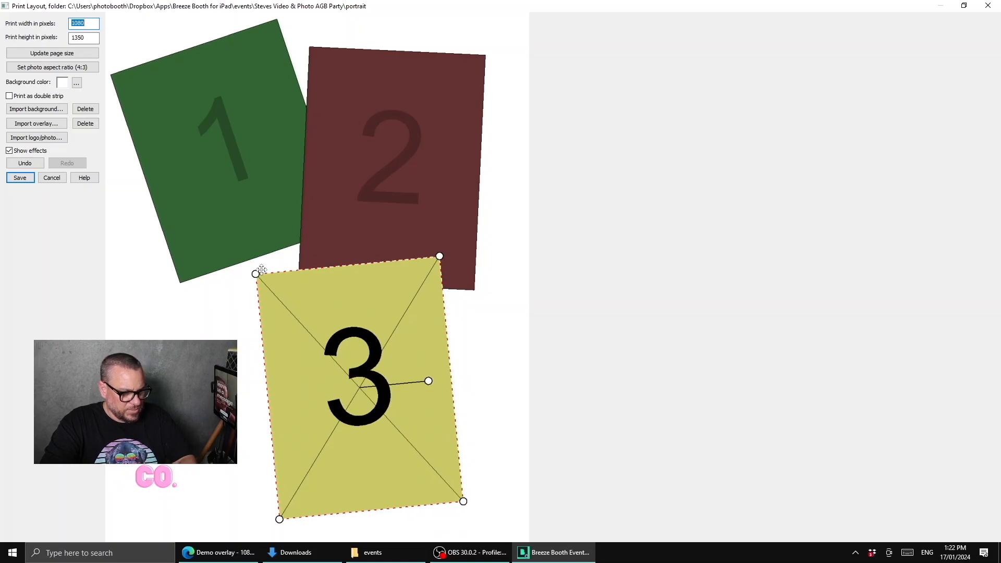
left_click(467, 328)
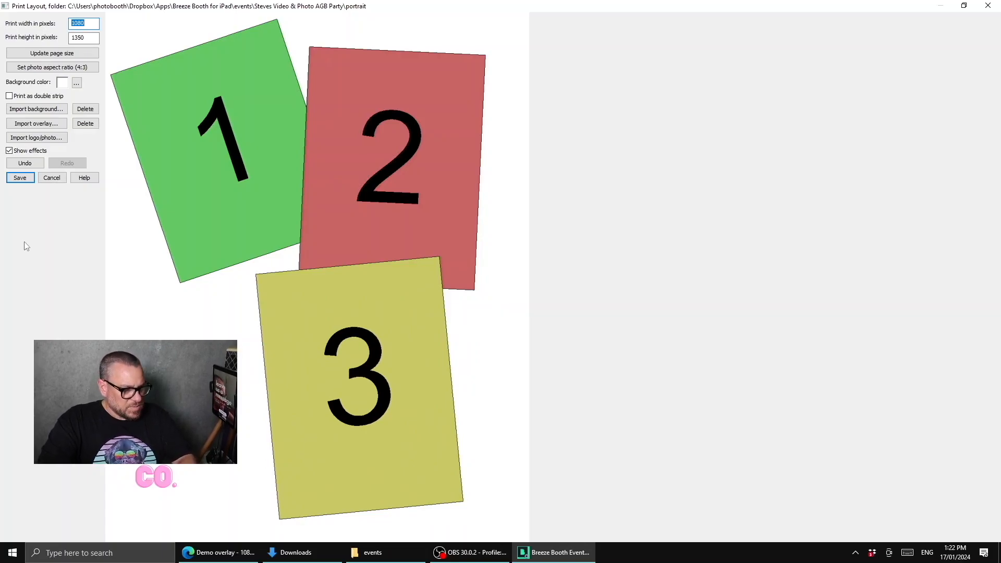
Save the layout and booth settings, close the event and regenerate its manifests
left_click(24, 181)
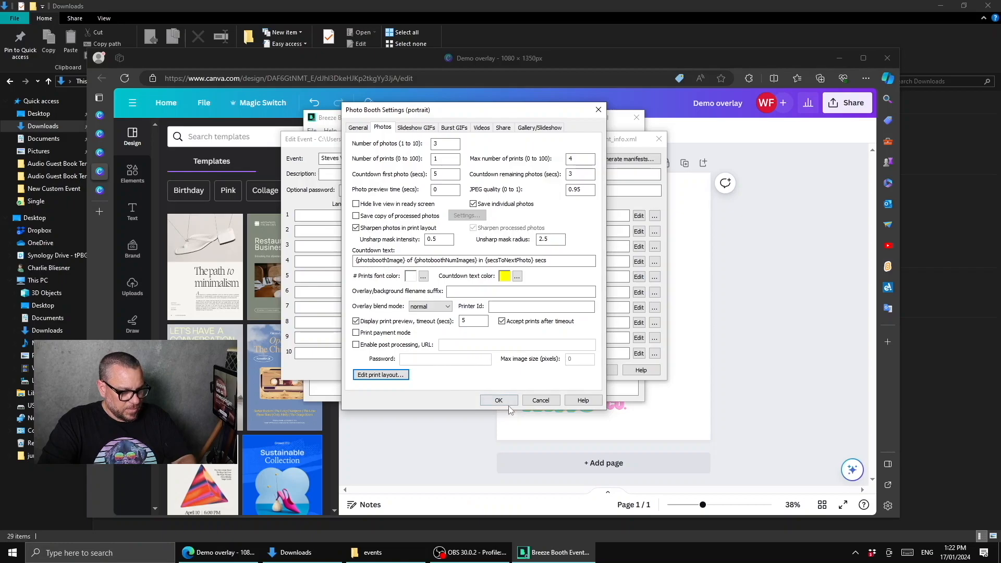
left_click(505, 402)
left_click(459, 288)
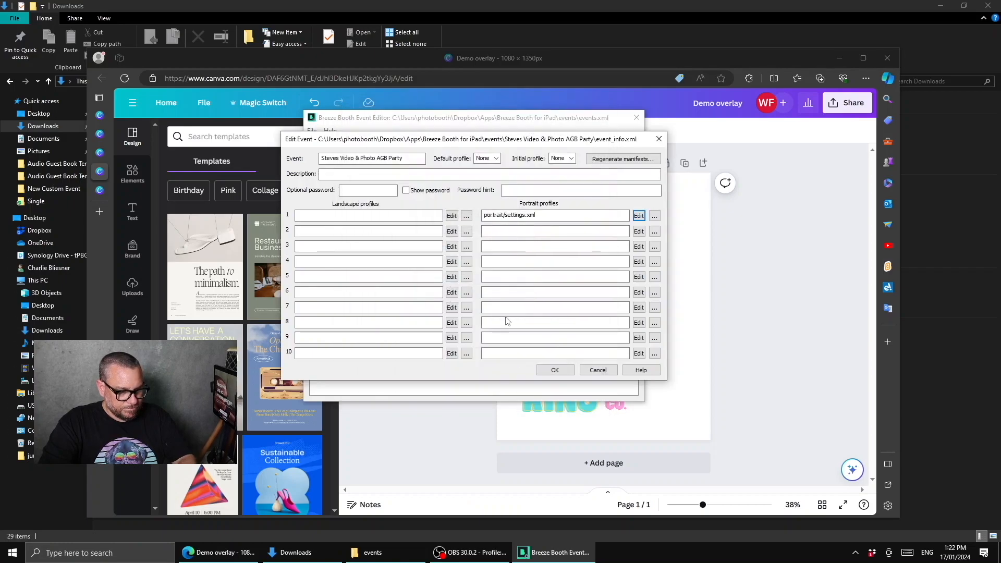
left_click(557, 370)
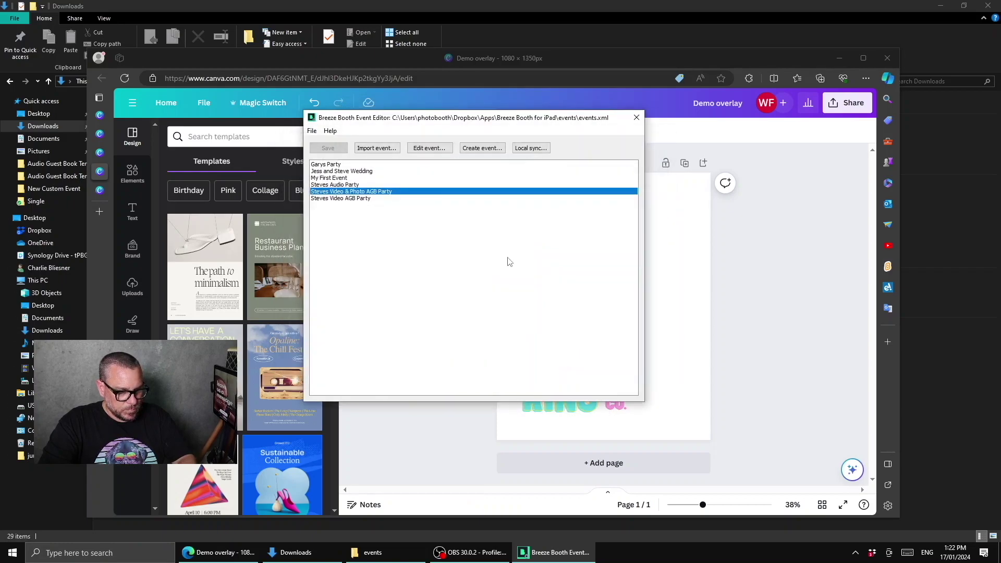
right_click(360, 193)
left_click(417, 221)
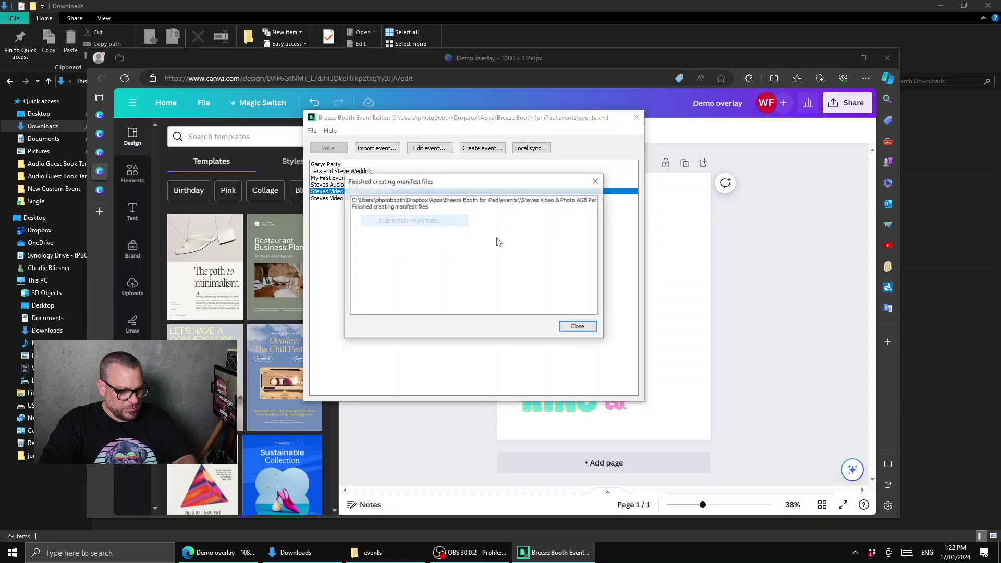
left_click(585, 328)
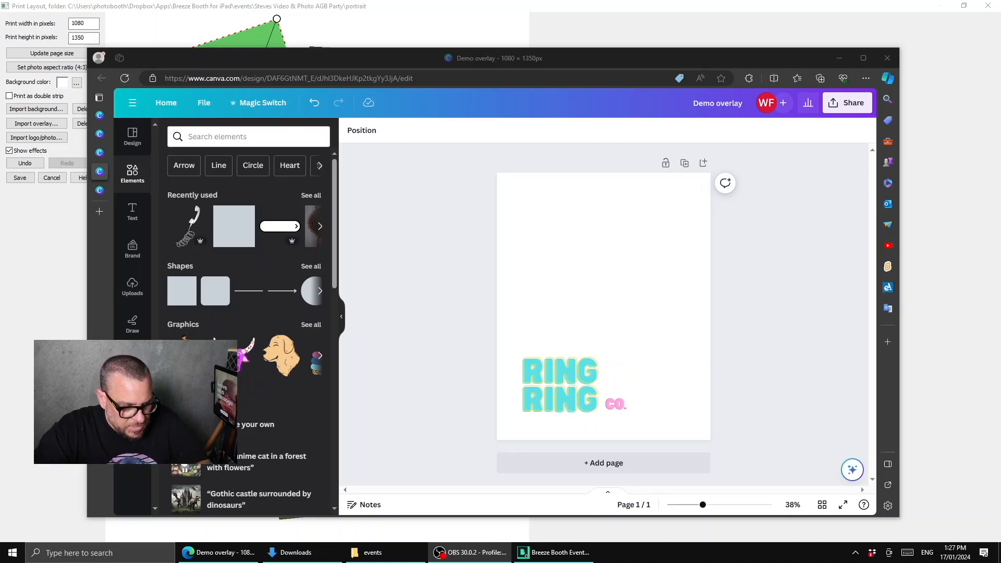
Shrink the RING RING text into the lower left with CO. beside it
left_click(561, 368)
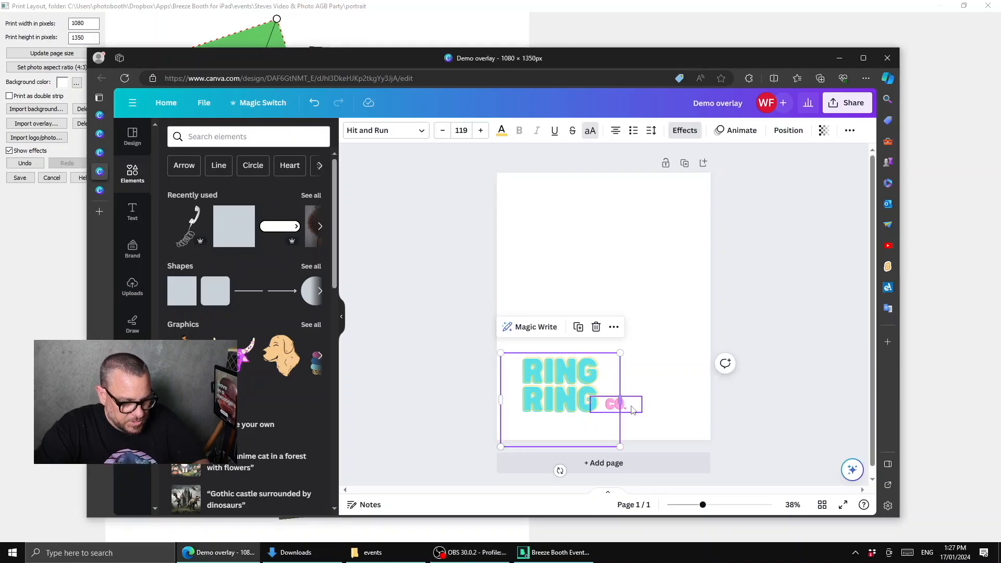
left_click_drag(619, 448, 586, 417)
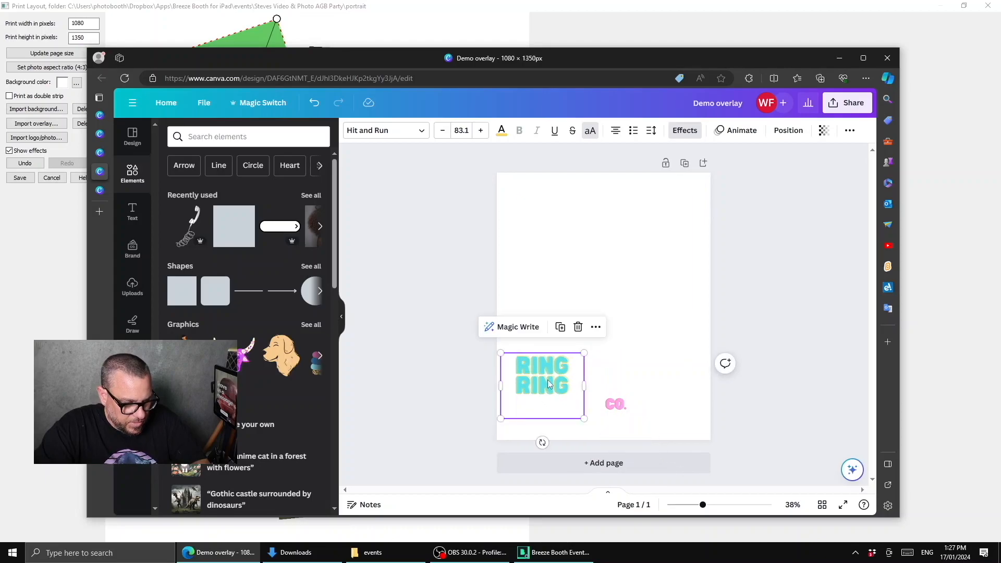
left_click_drag(547, 383, 543, 409)
left_click_drag(615, 404, 594, 422)
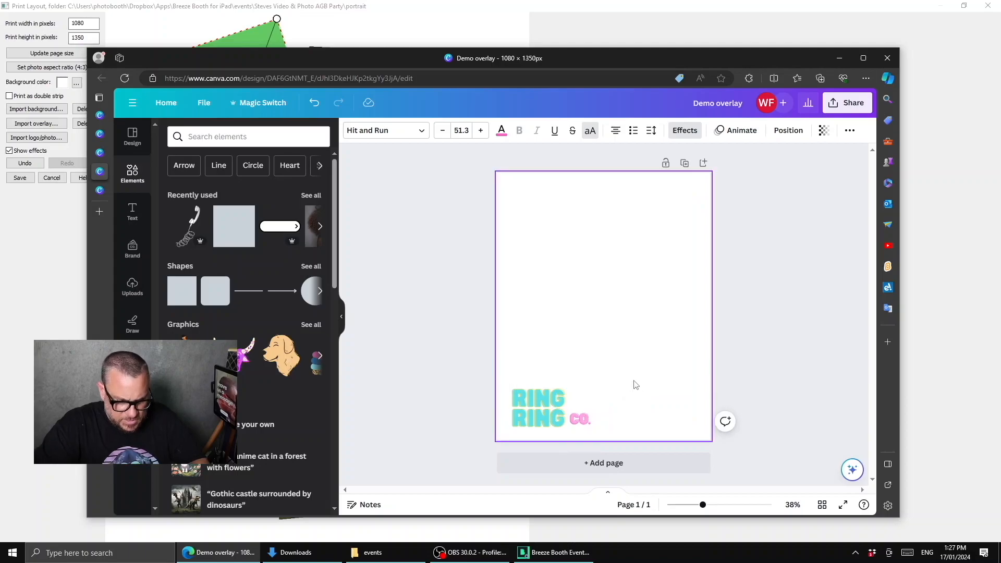
Add the telephone graphic and enlarge it across the page
left_click(187, 240)
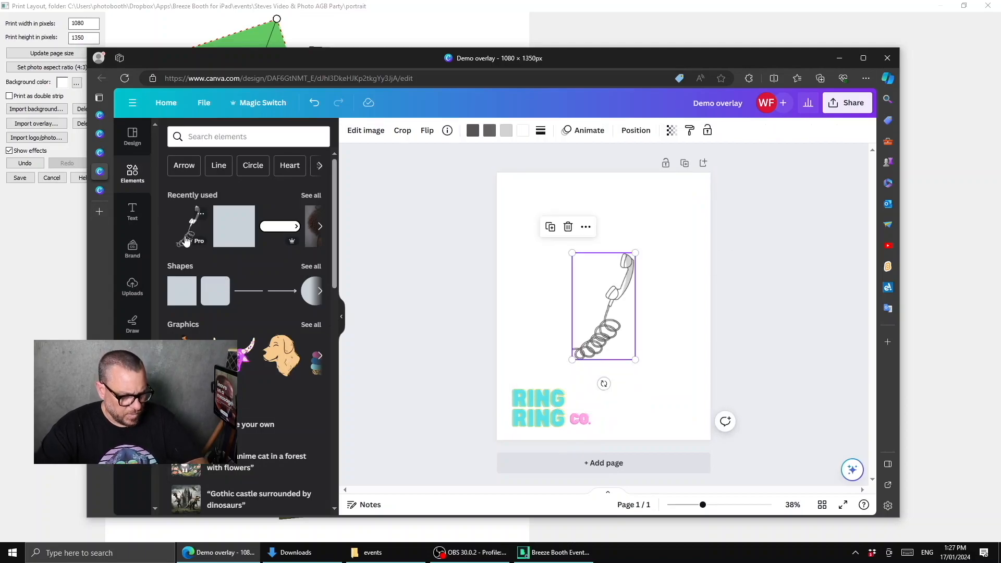
left_click_drag(634, 361, 681, 438)
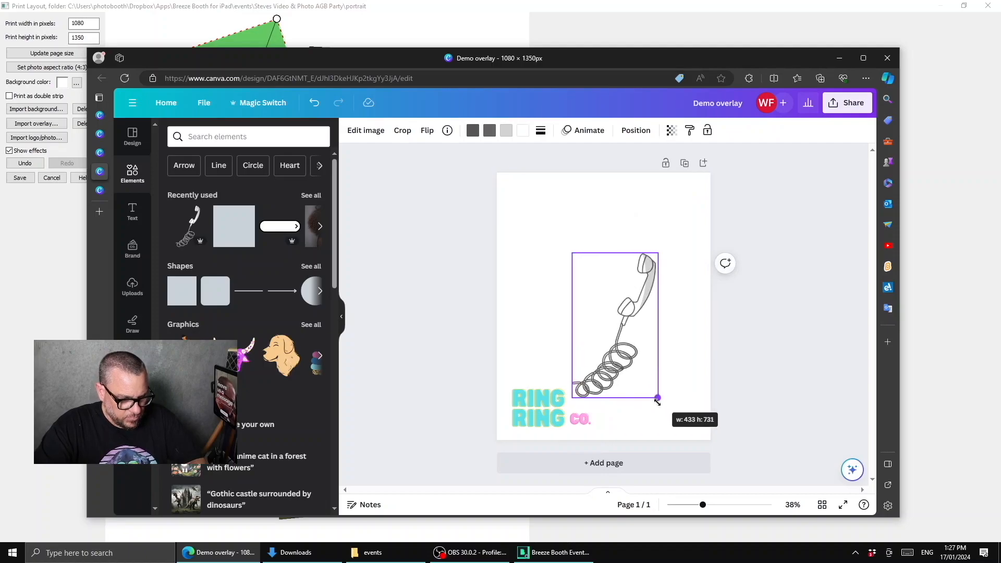
left_click_drag(651, 327, 655, 345)
mouse_move(580, 276)
left_mouse_down()
mouse_move(561, 237)
mouse_move(569, 253)
left_mouse_up()
left_click_drag(673, 295, 688, 267)
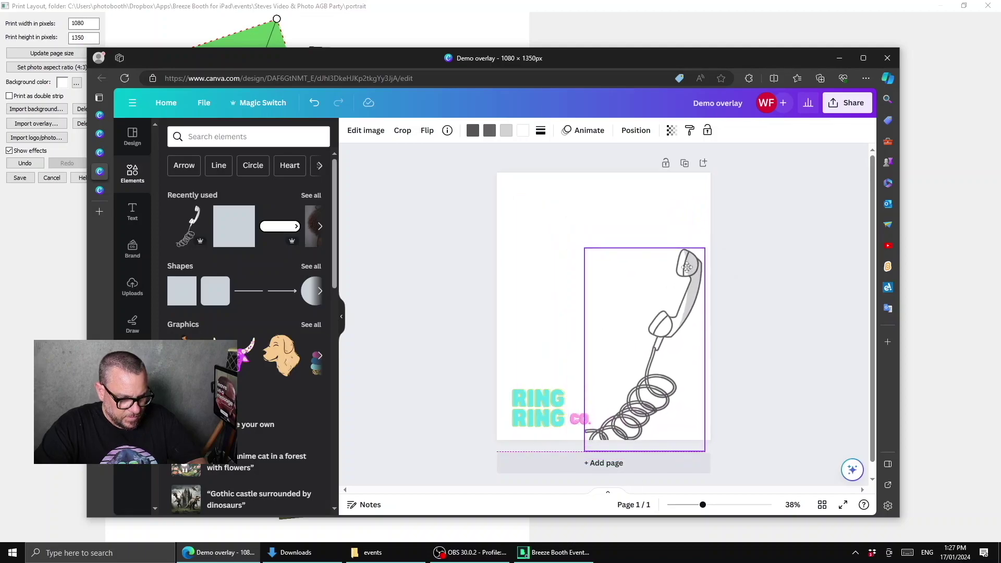
Colour the telephone handset pink while keeping its lines grey
left_click(506, 131)
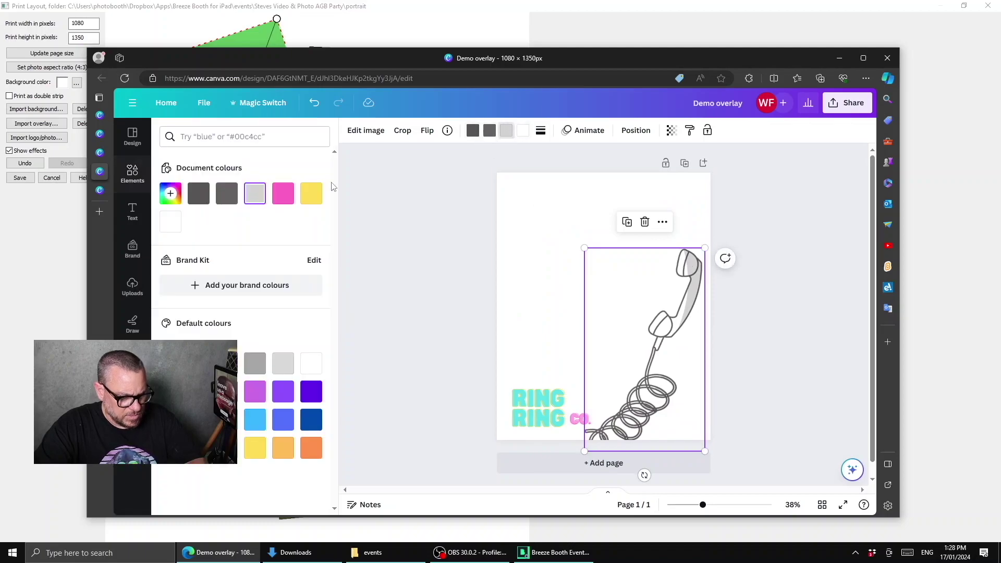
left_click(285, 197)
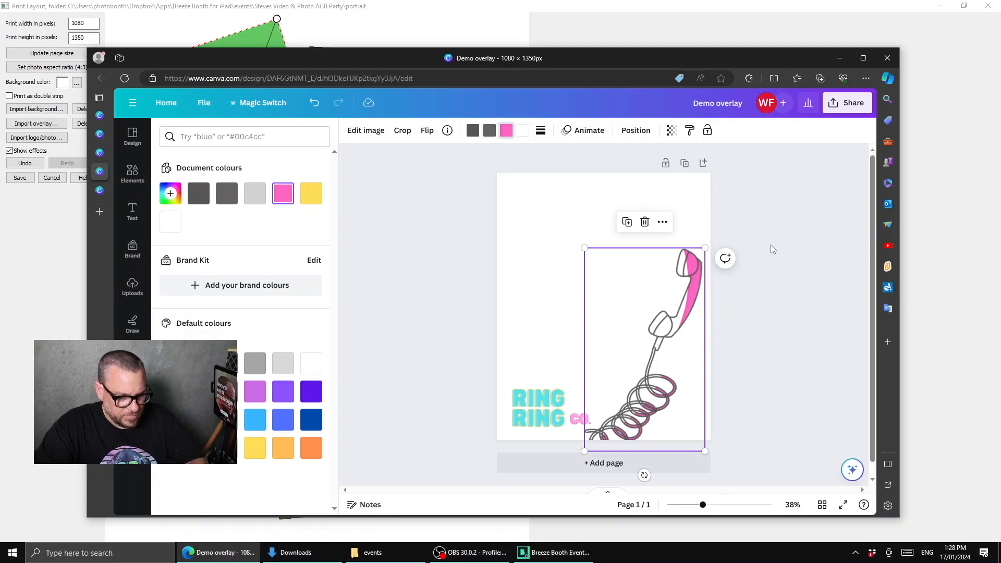
left_click(492, 131)
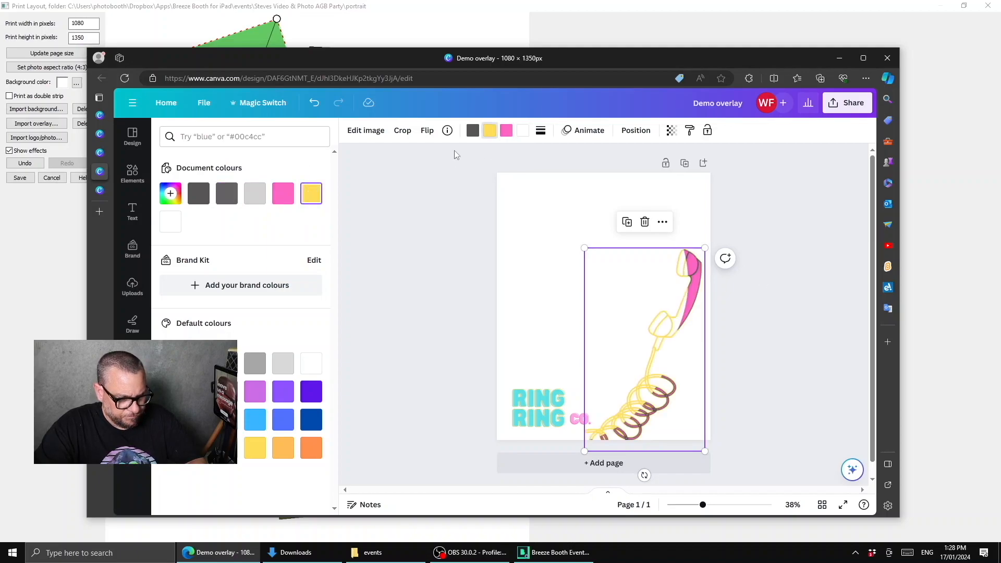
left_click(229, 197)
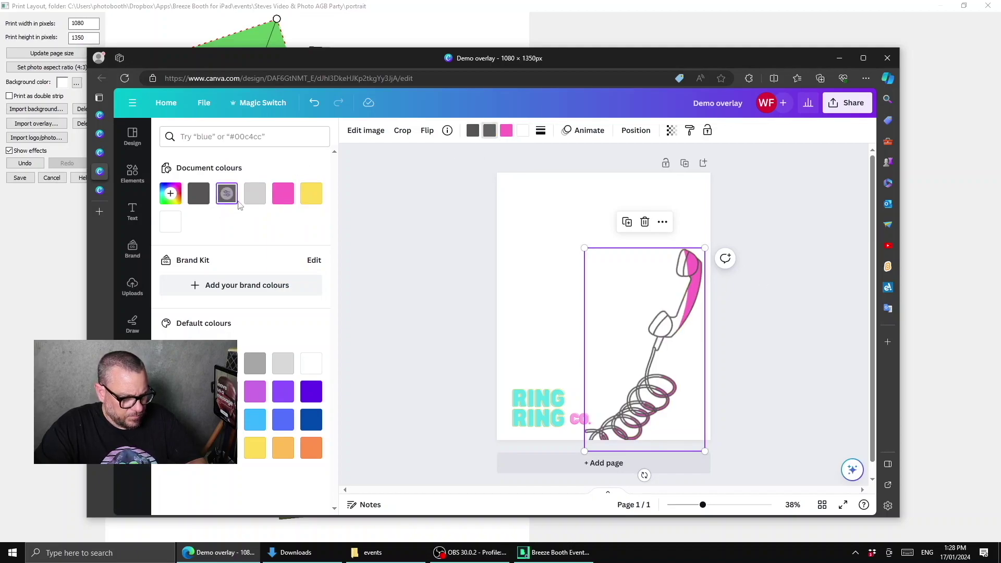
left_click(772, 192)
left_click(745, 199)
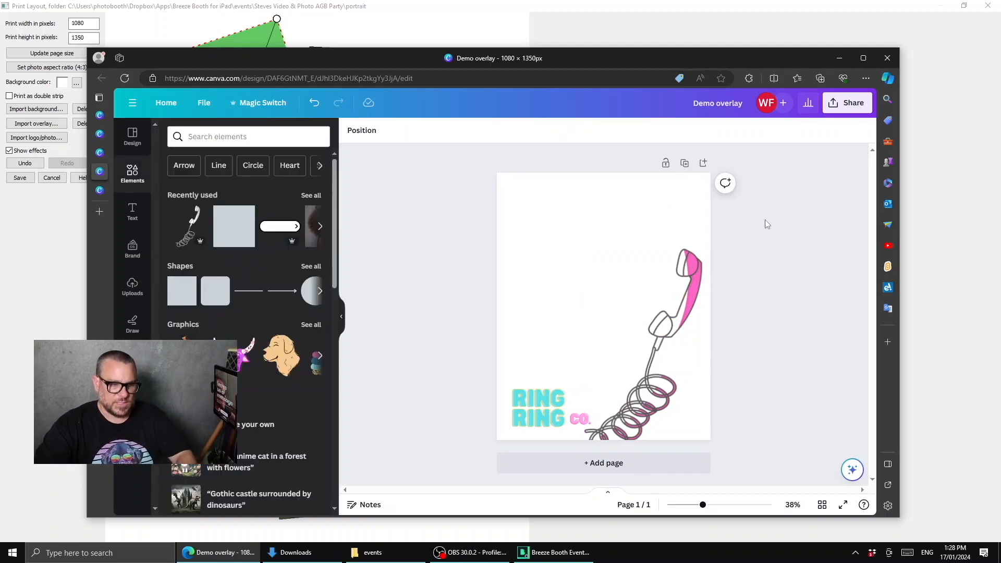
Download the Demo overlay from Share as a PNG with transparent background
left_click(847, 102)
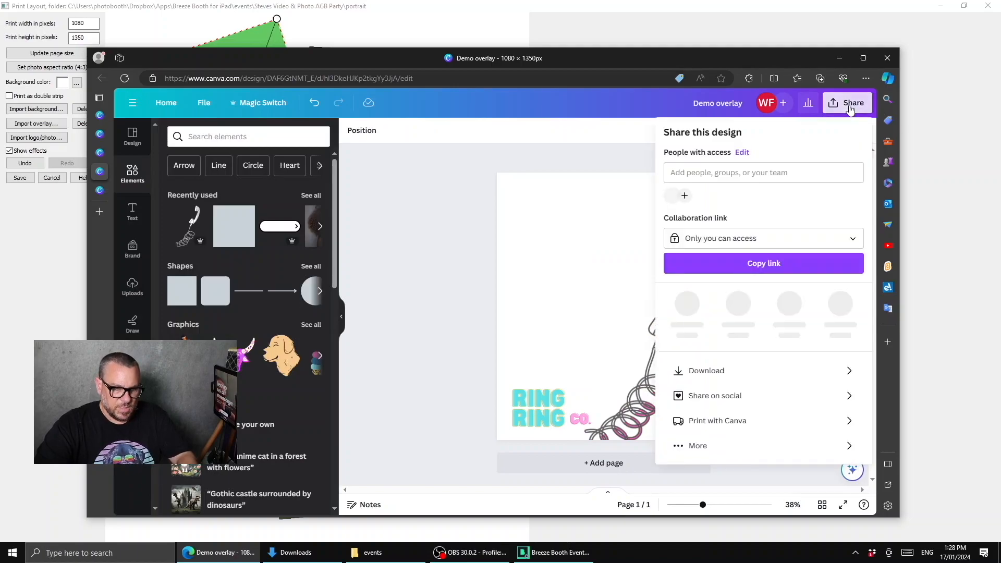
left_click(727, 366)
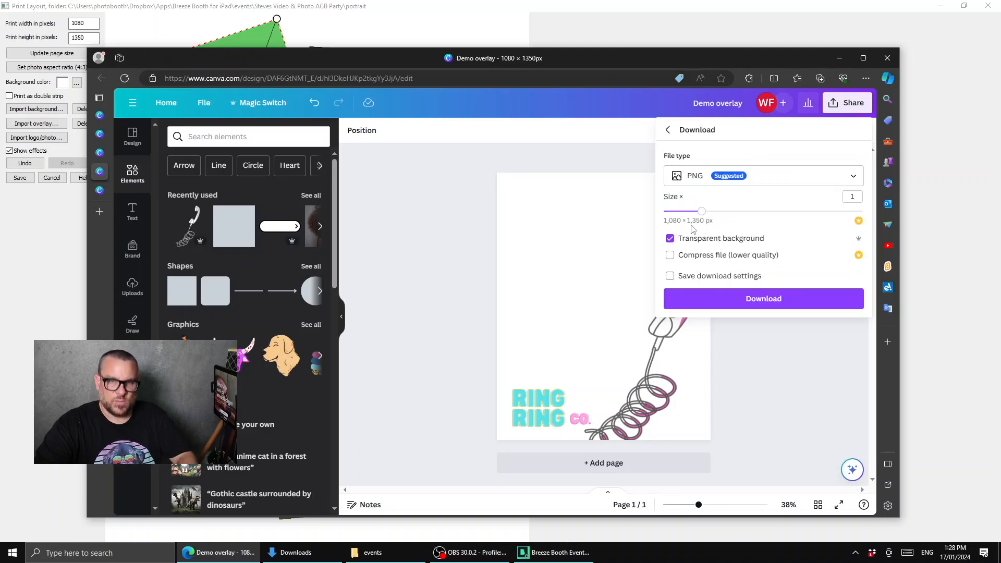
left_click(744, 299)
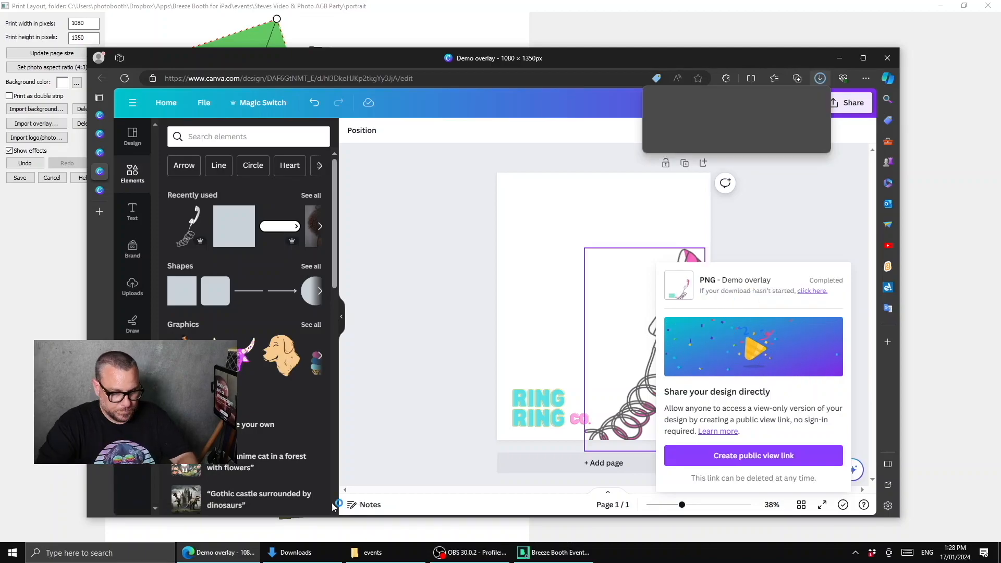
Copy Demo overlay.png from Downloads into the Steves Video & Photo AGB Party portrait folder
left_click(295, 553)
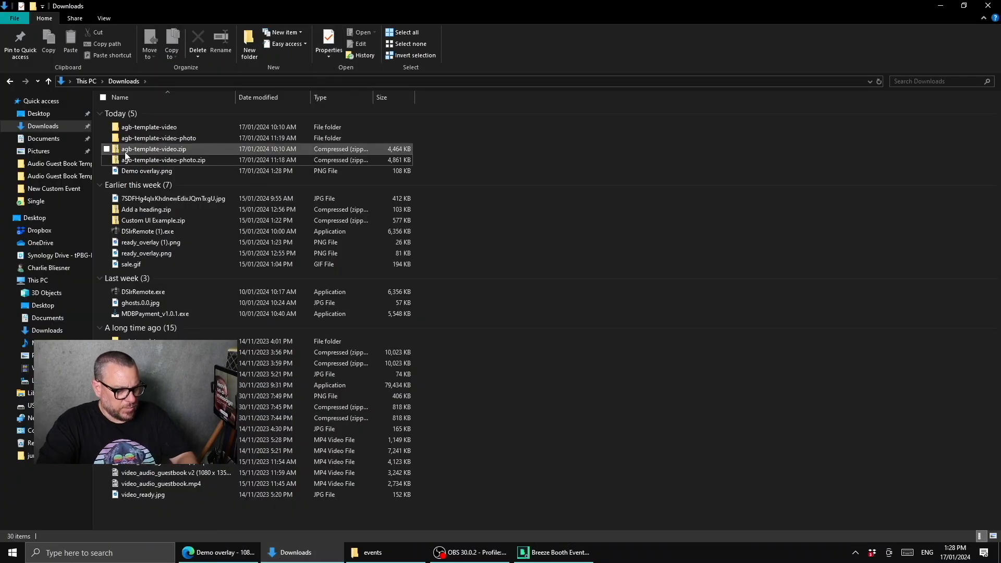
left_click(159, 172)
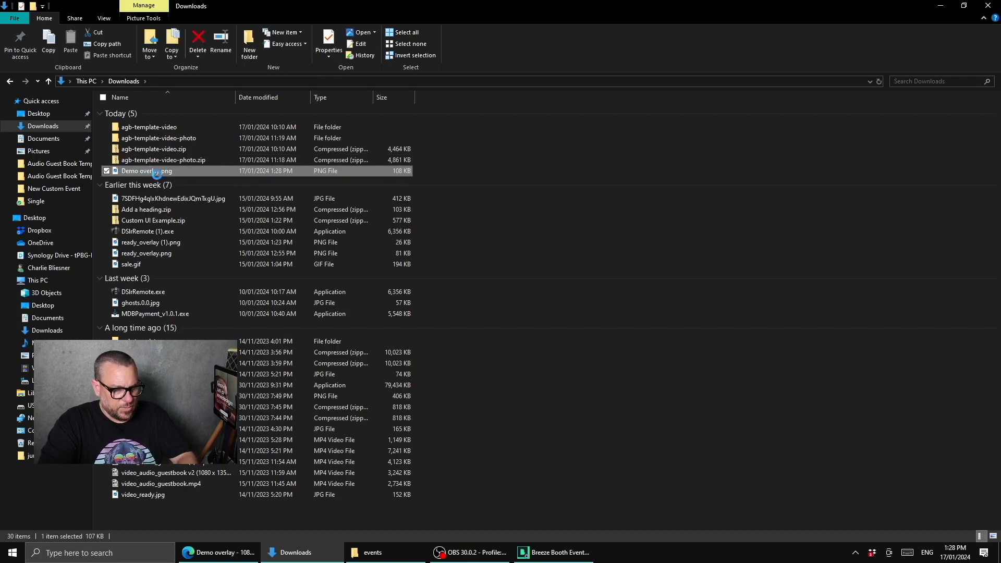
right_click(157, 174)
left_click(78, 476)
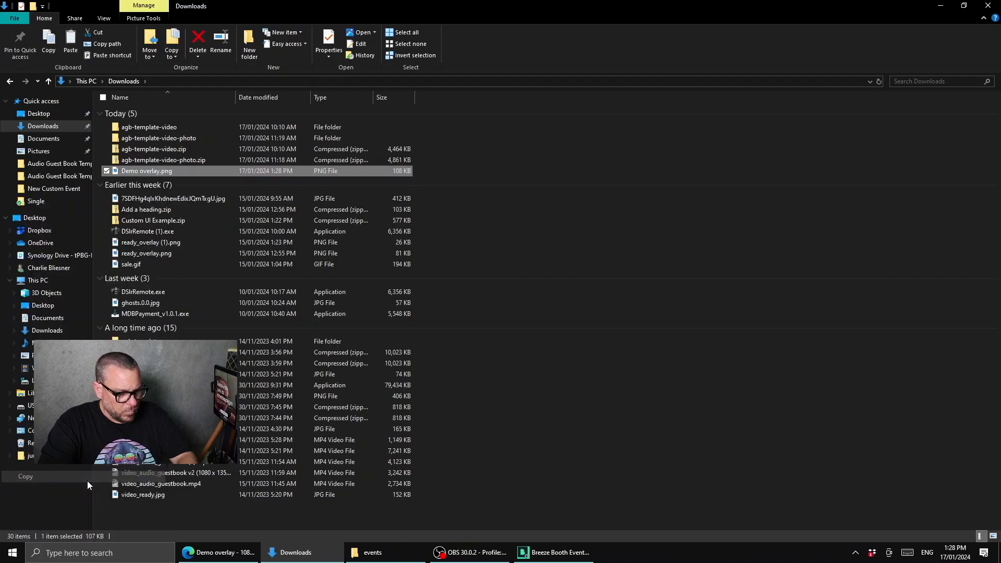
left_click(372, 552)
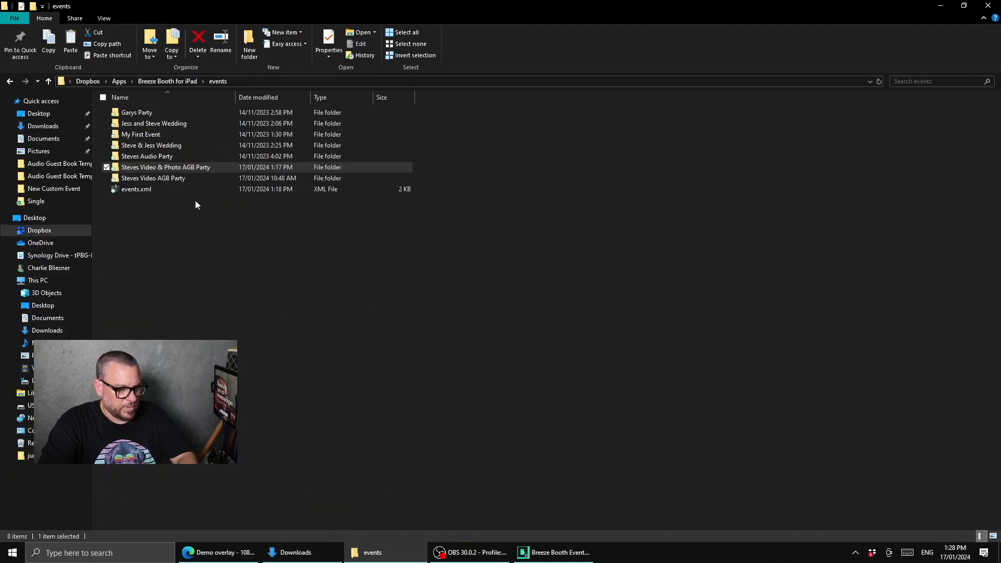
double_click(193, 172)
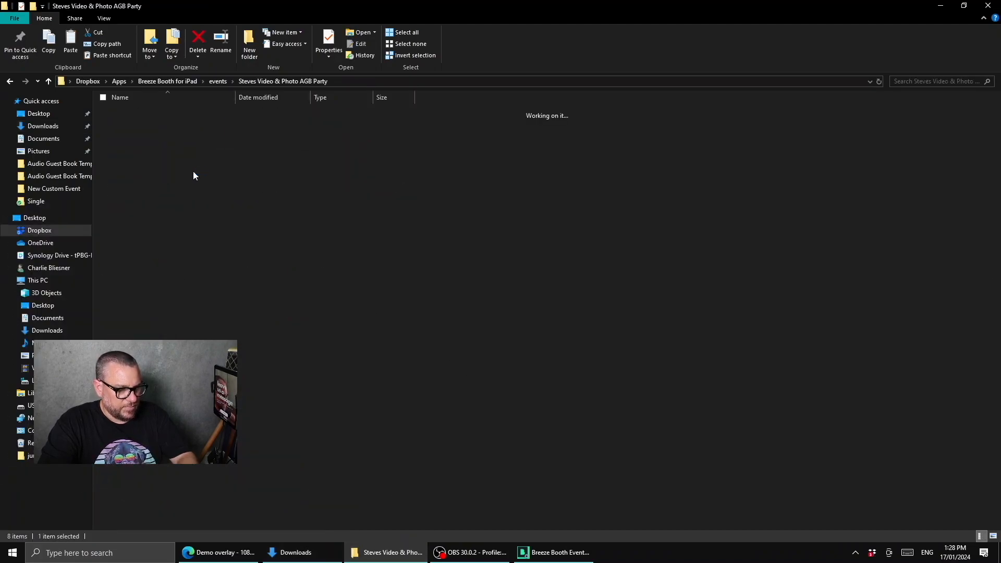
left_click(139, 111)
double_click(138, 112)
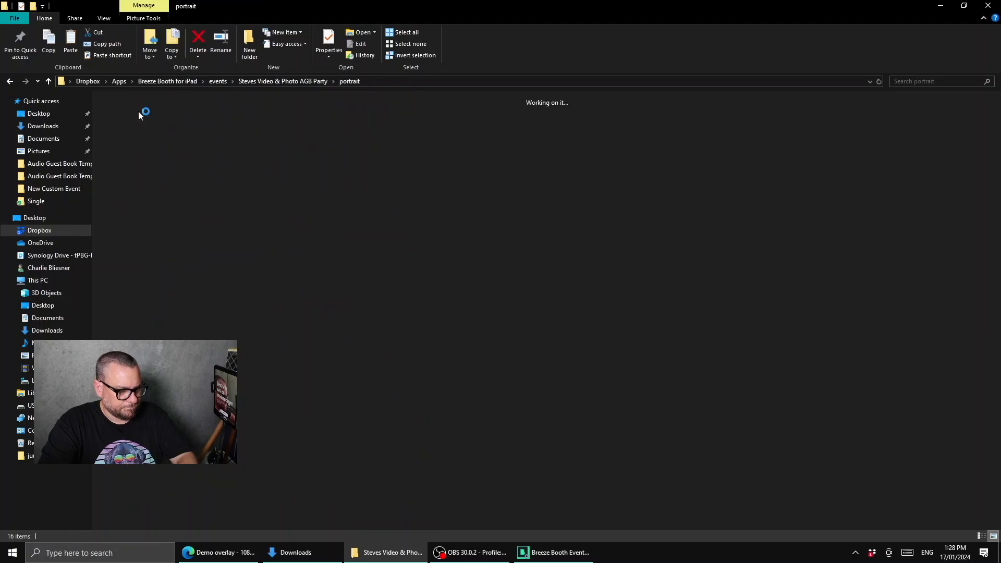
right_click(446, 262)
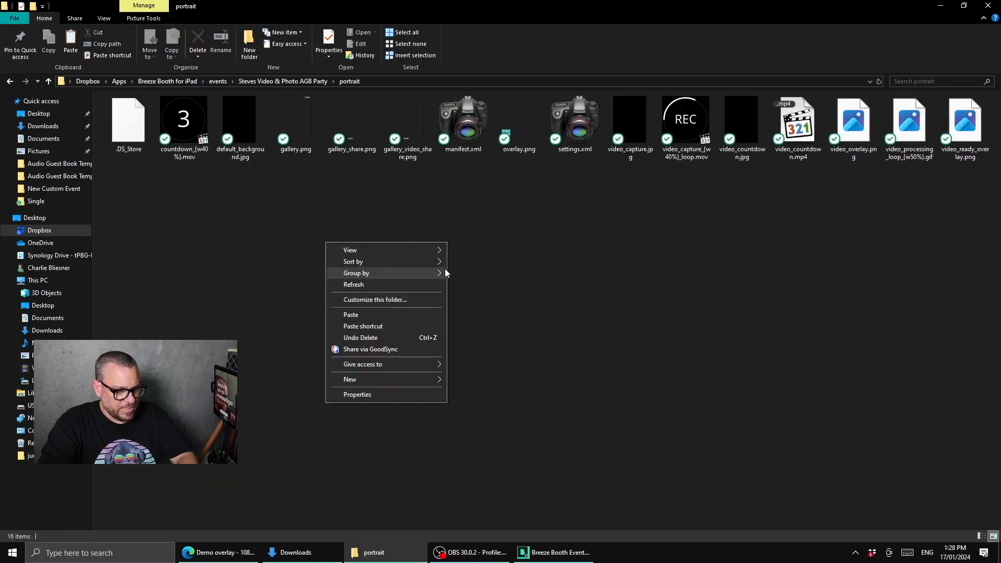
left_click(398, 317)
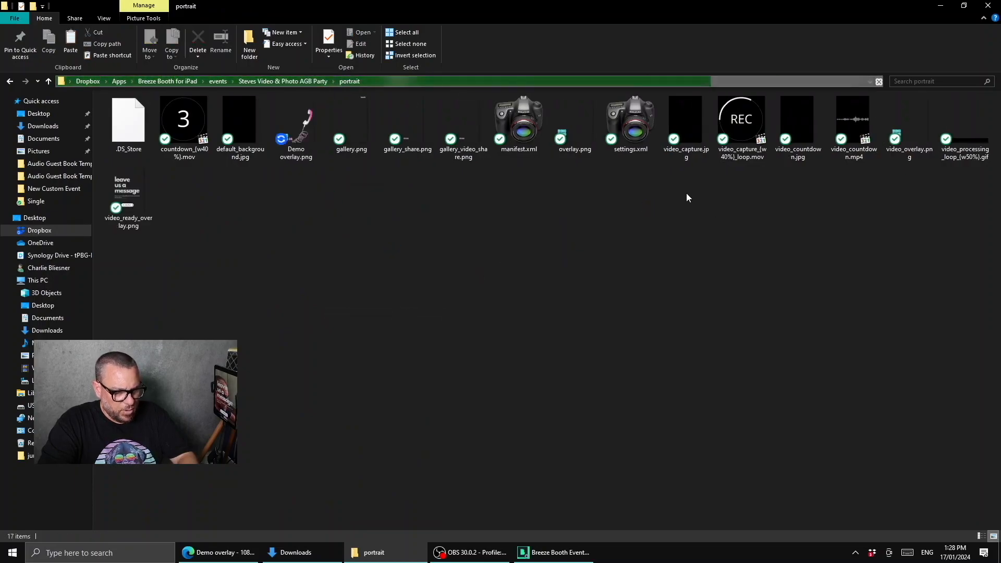
Delete the old overlay.png and rename the pasted copy to overlay.png
left_click(572, 134)
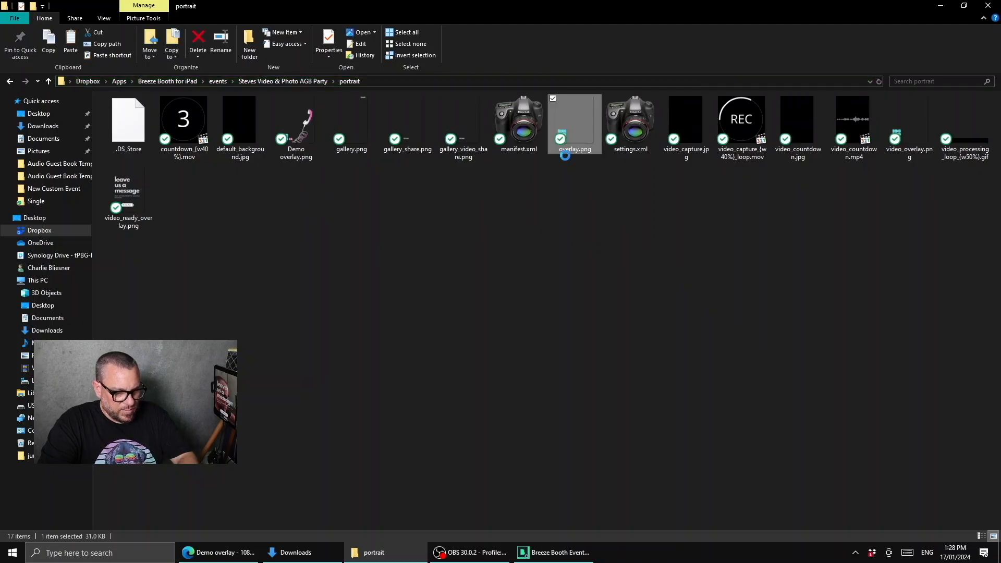
right_click(566, 156)
left_click(465, 505)
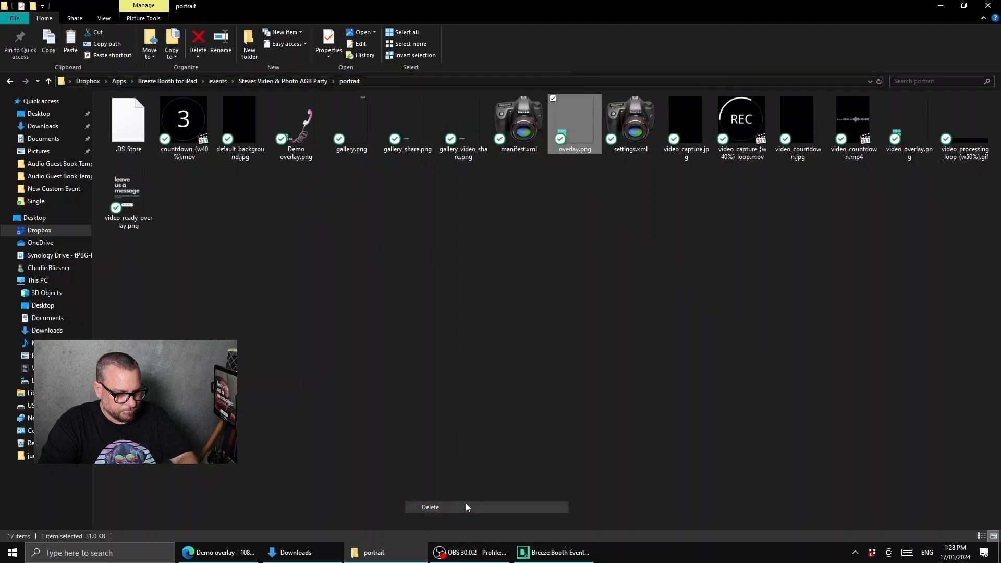
right_click(296, 139)
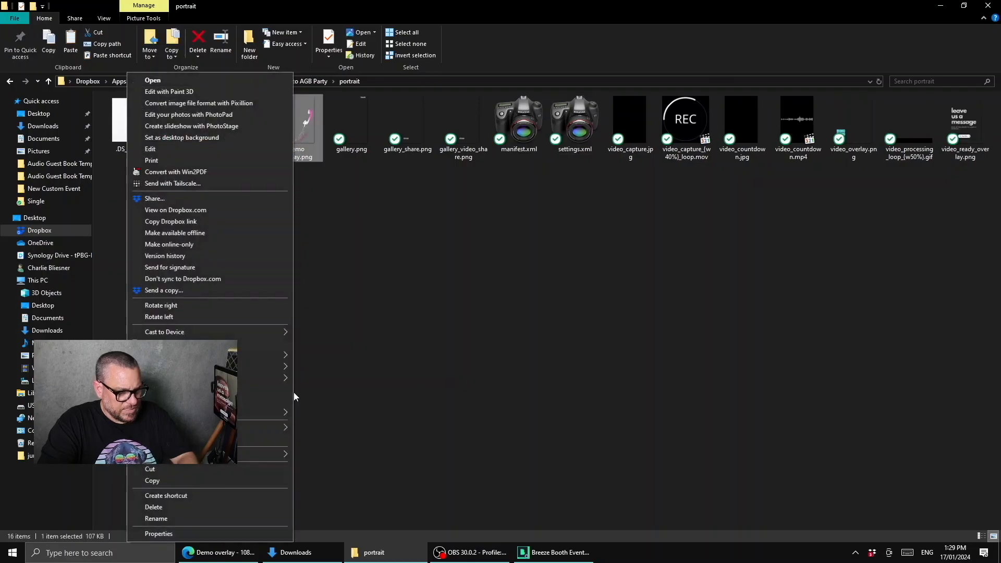
left_click(175, 516)
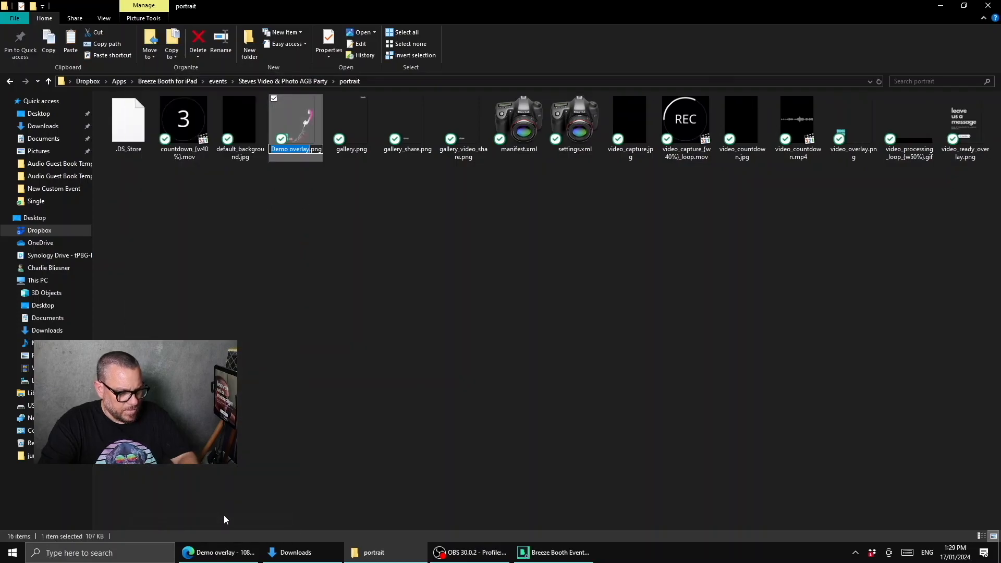
key("Return")
Reload the print layout in Breeze Booth so the new phone overlay appears
left_click(558, 553)
left_click(599, 367)
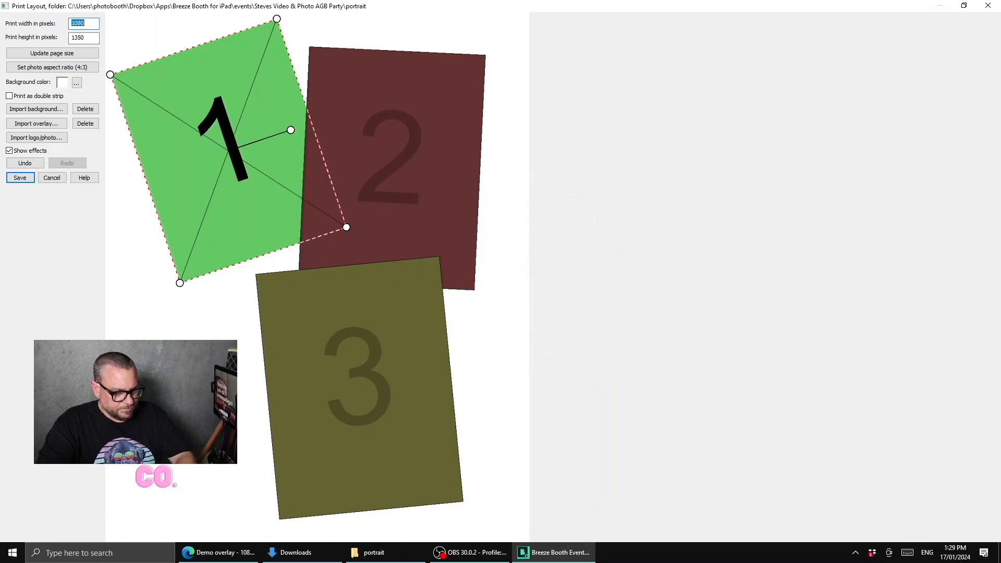
left_click(54, 180)
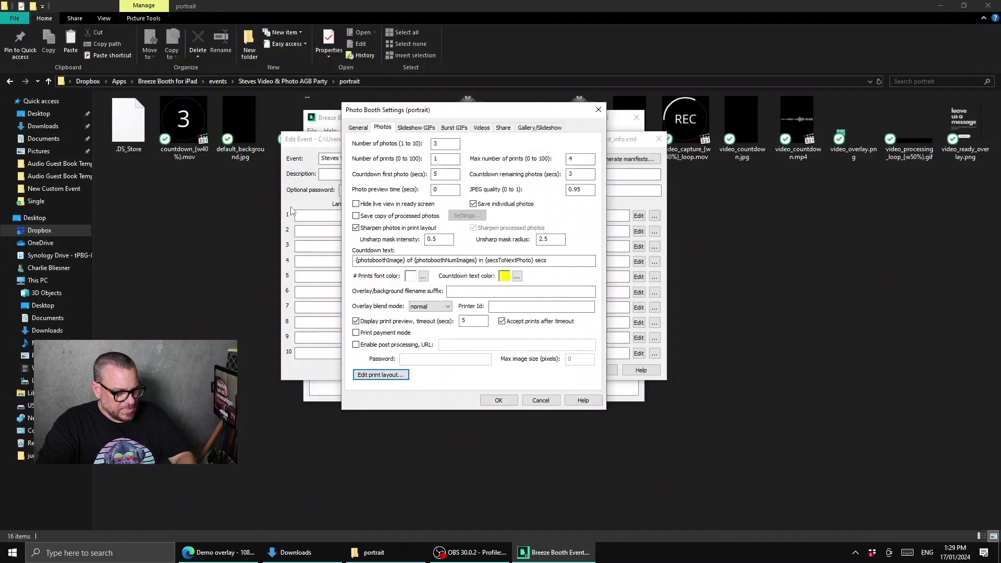
left_click(382, 375)
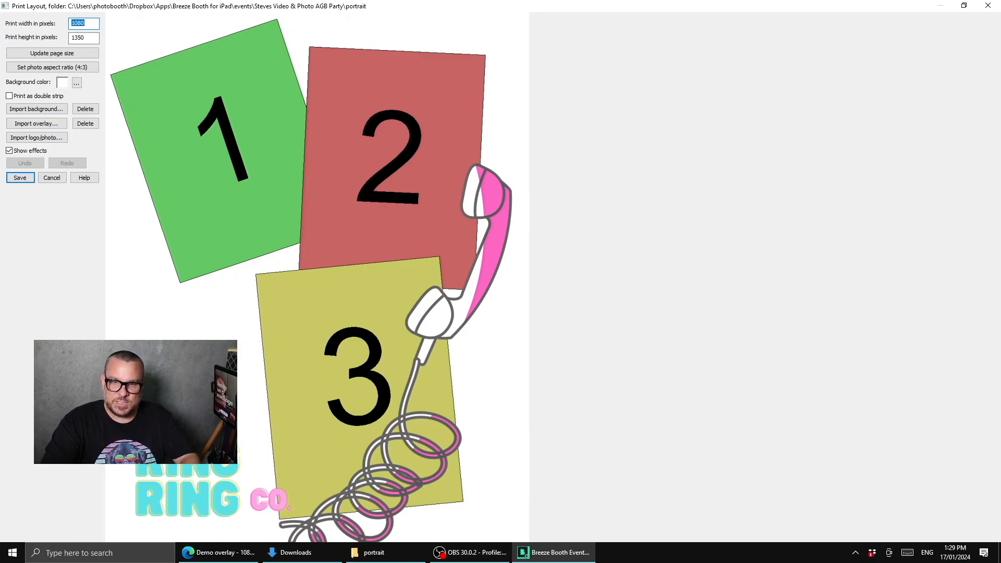
key("alt+Tab")
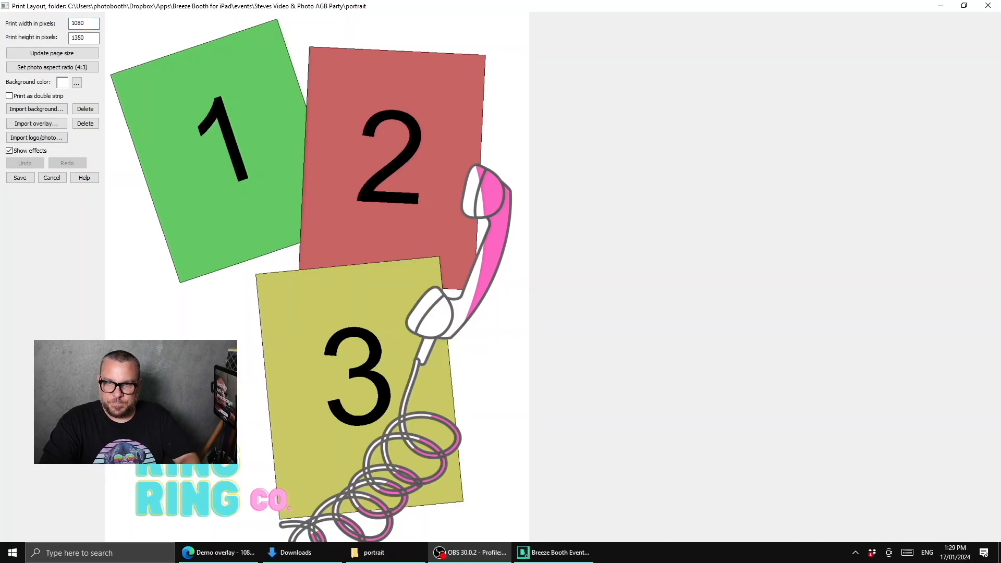
Nudge photo 1 and raise photo 3 under the overlay, keeping the layout changes
left_click(266, 182)
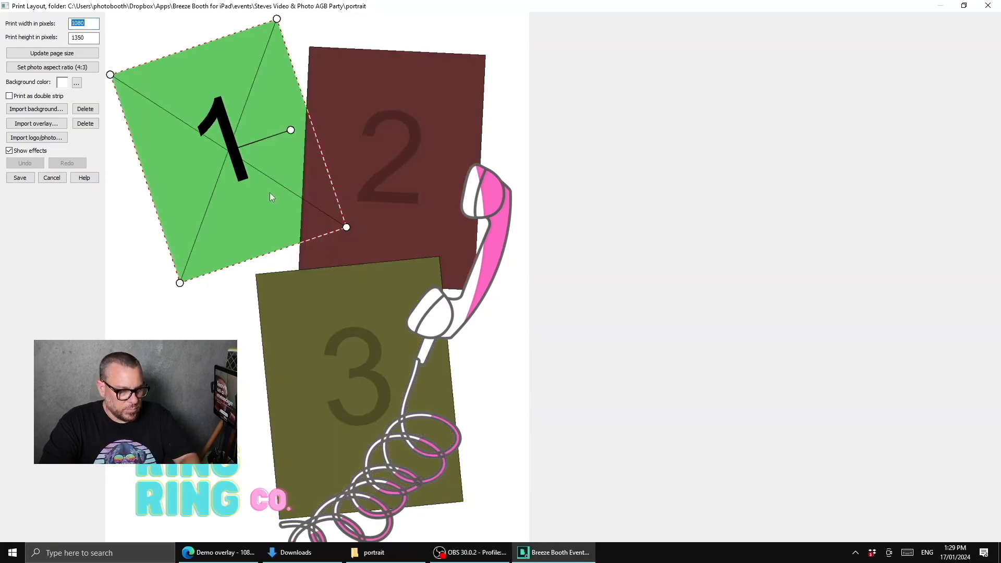
left_click_drag(347, 226, 331, 242)
left_click(321, 289)
left_click_drag(321, 290, 330, 278)
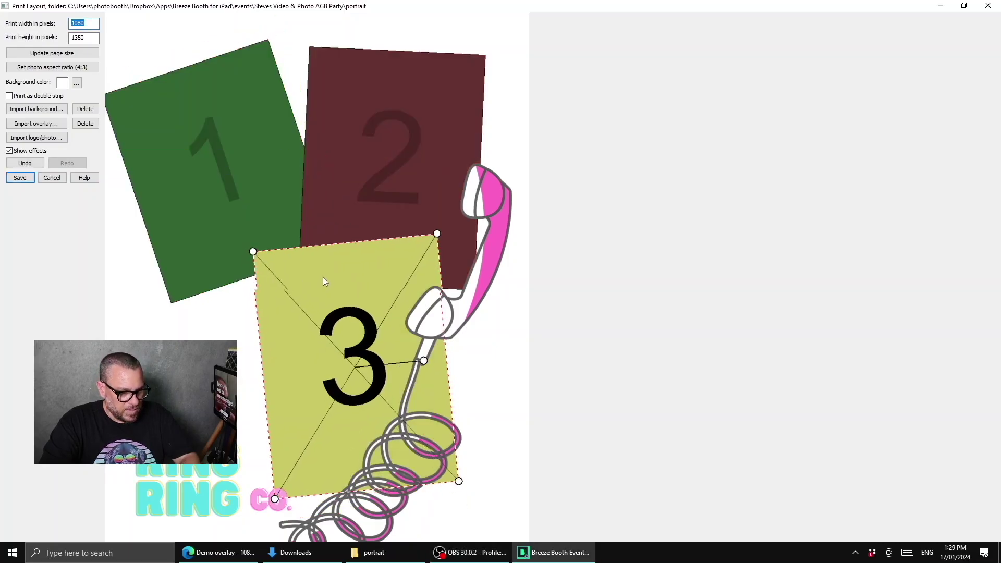
left_click(372, 131)
left_click(259, 225)
left_click(291, 337)
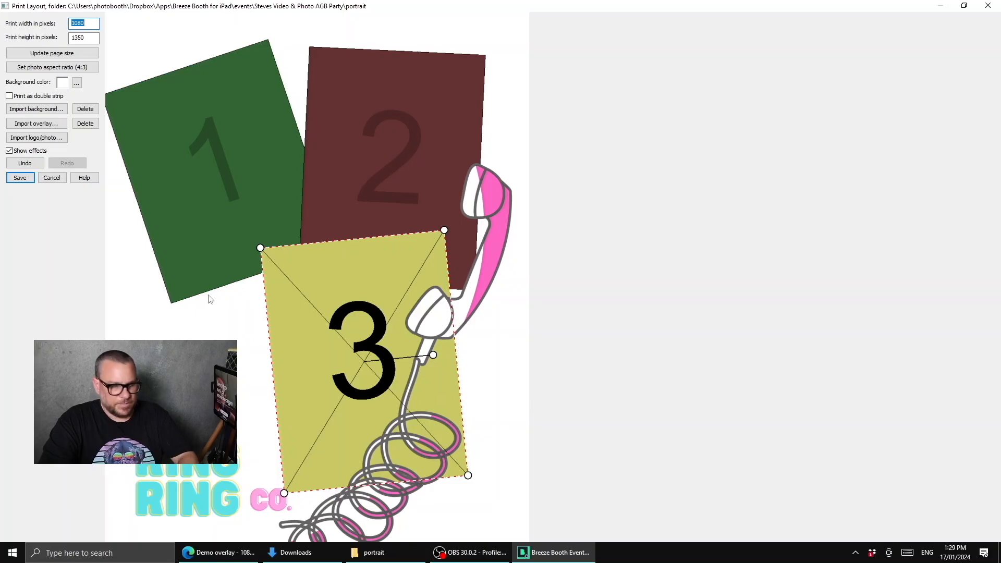
key("Return")
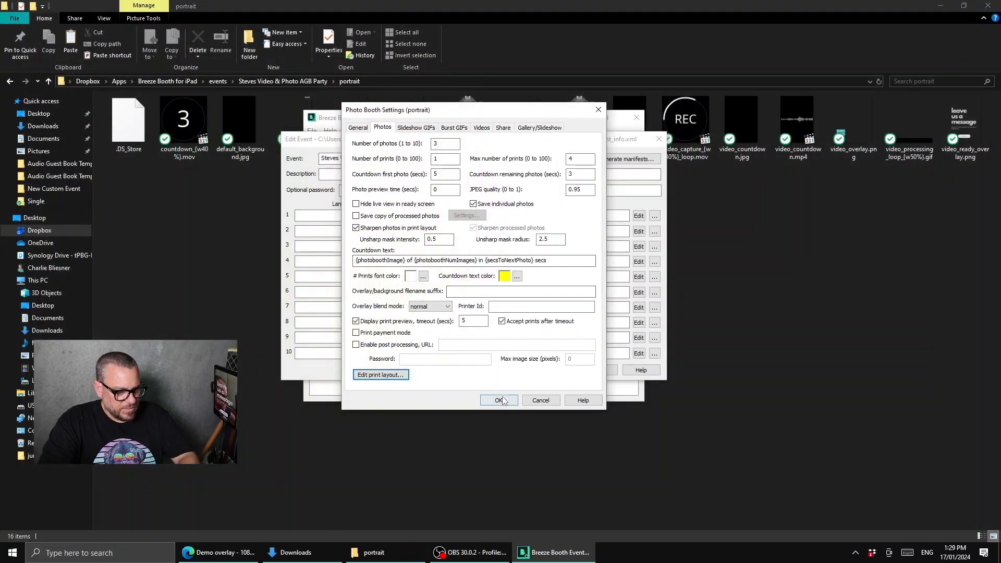
key("Return")
key("Return")
Save the event and regenerate its manifest files
left_click(553, 369)
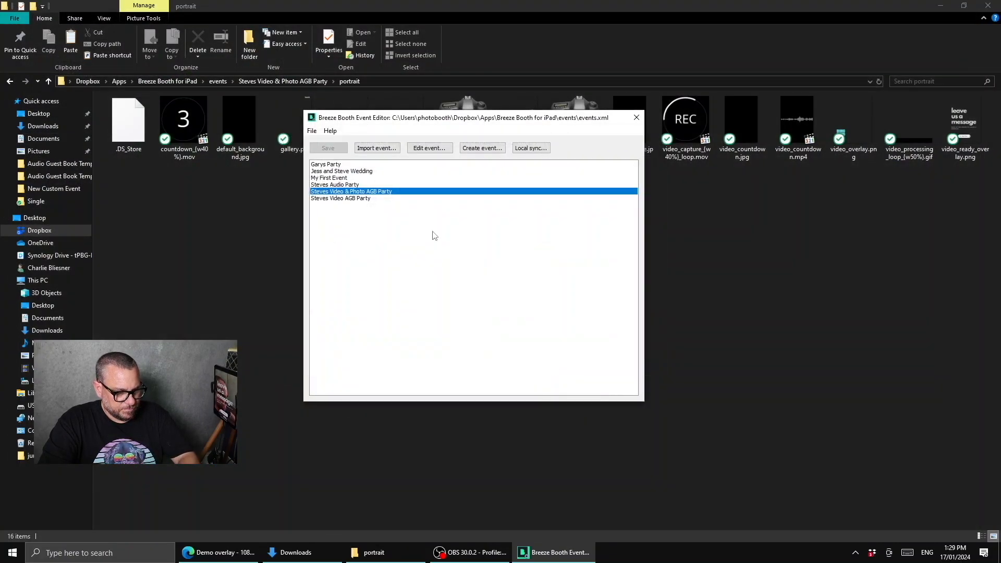
right_click(378, 193)
left_click(427, 216)
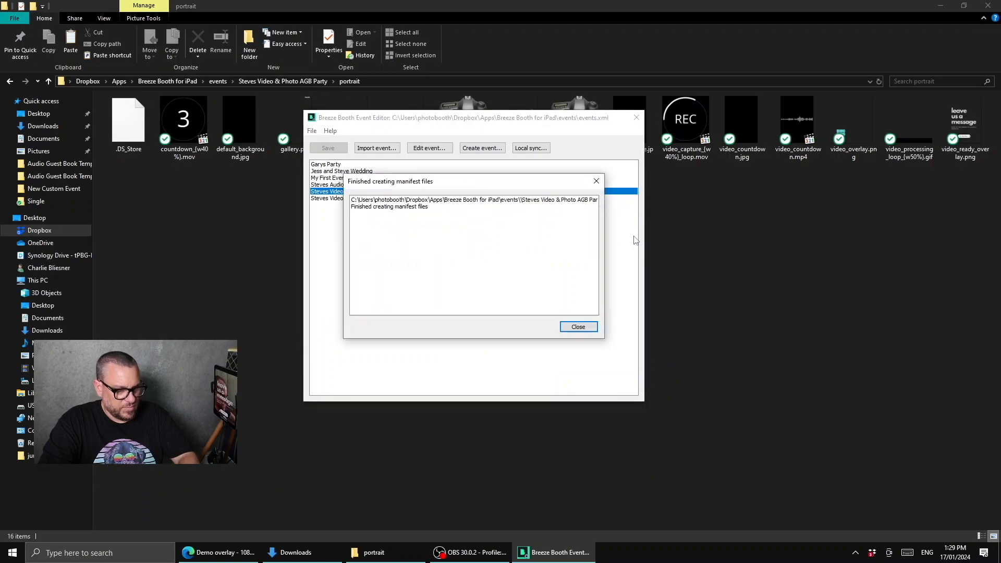
Dismiss the manifest confirmation and check in the Dropbox tray that manifest.xml synced
left_click(591, 328)
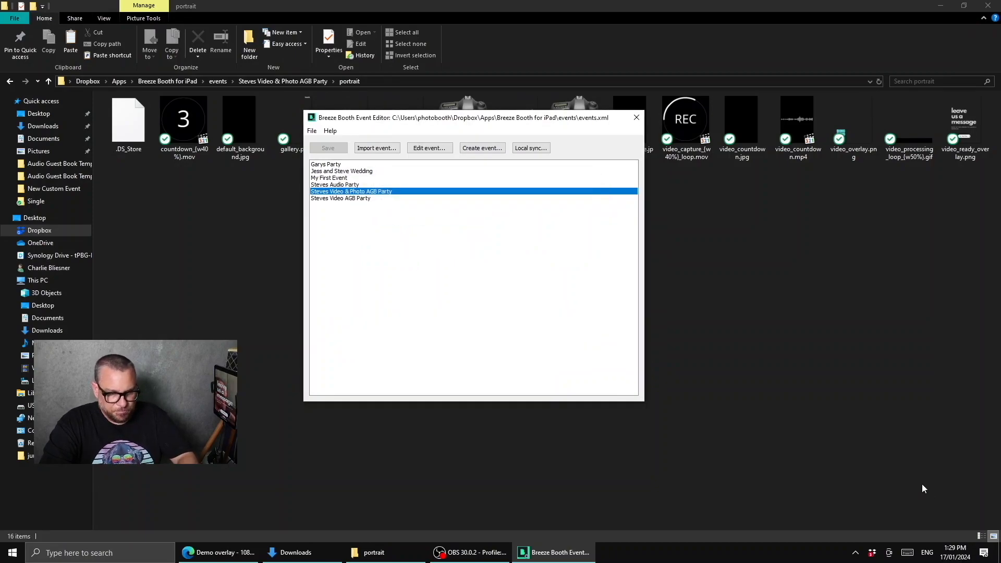
left_click(890, 555)
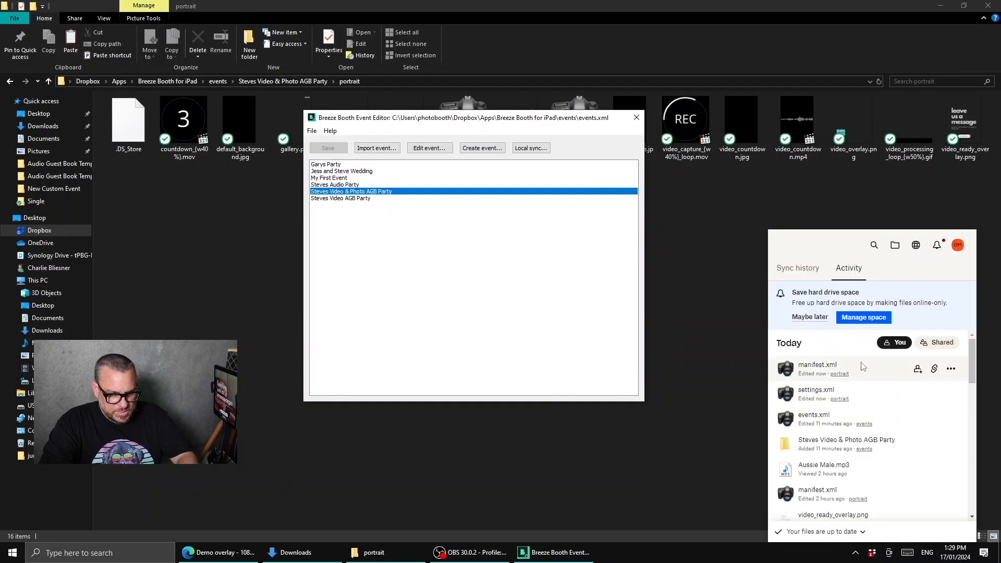
left_click(530, 230)
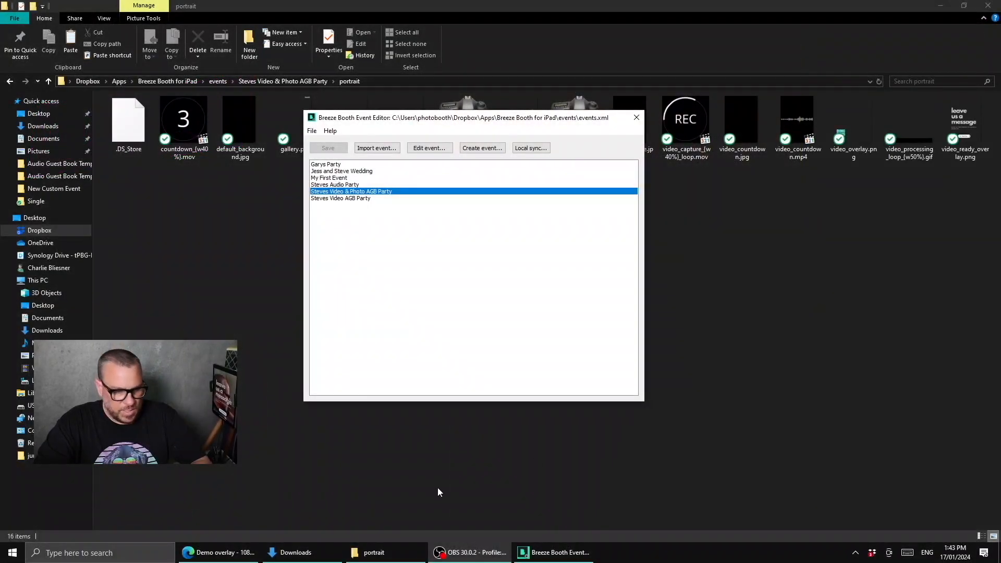
Switch to the Demo Video & Photo Canva design and shrink the 'Or, take photo' button
left_click(223, 552)
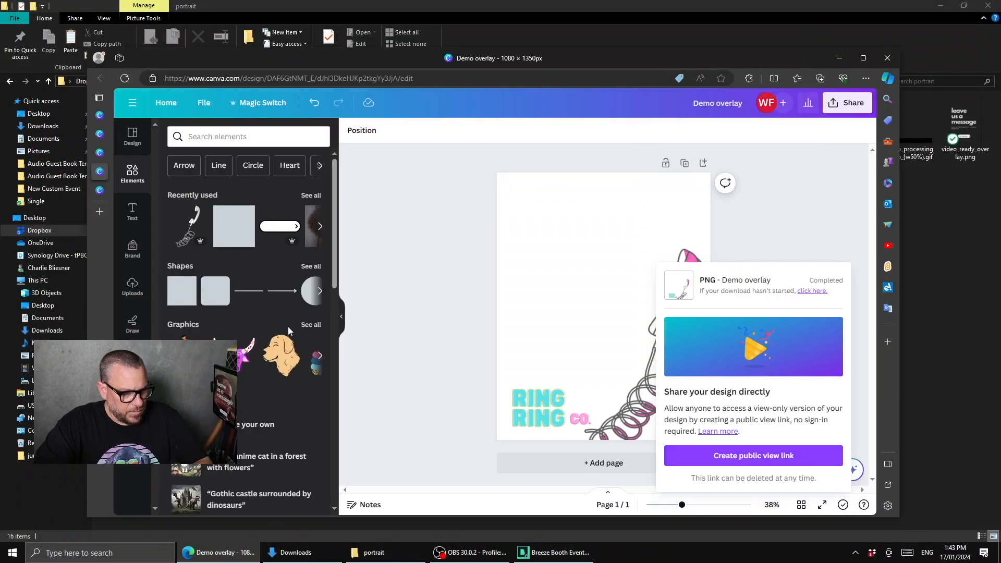
left_click(98, 191)
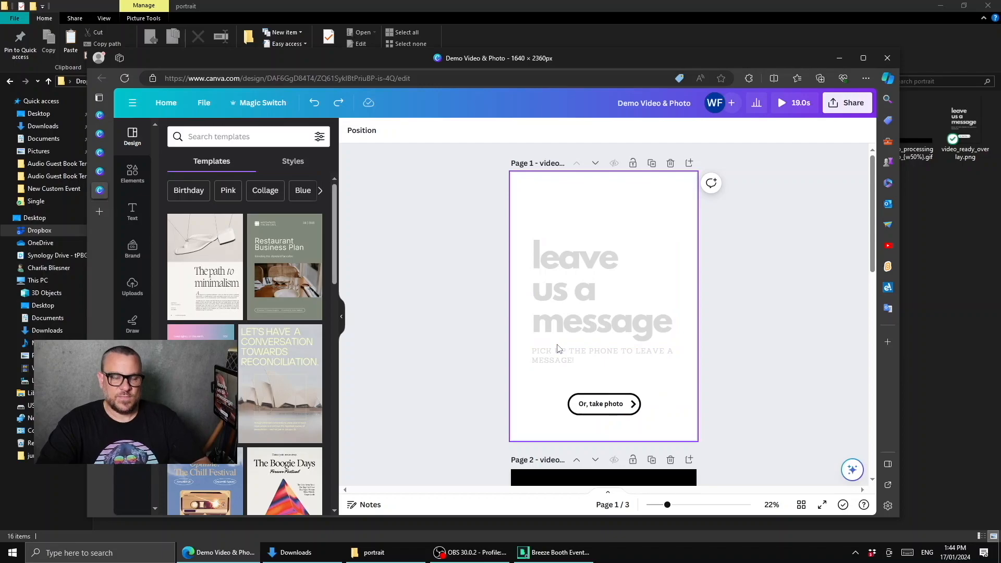
left_click(600, 404)
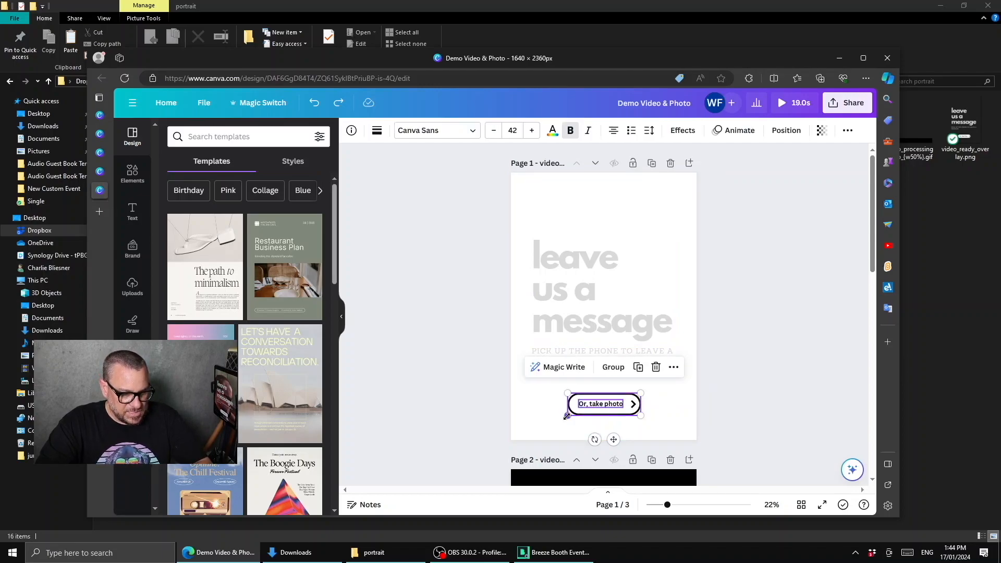
mouse_move(567, 415)
left_mouse_down()
mouse_move(589, 408)
mouse_move(657, 427)
left_mouse_up()
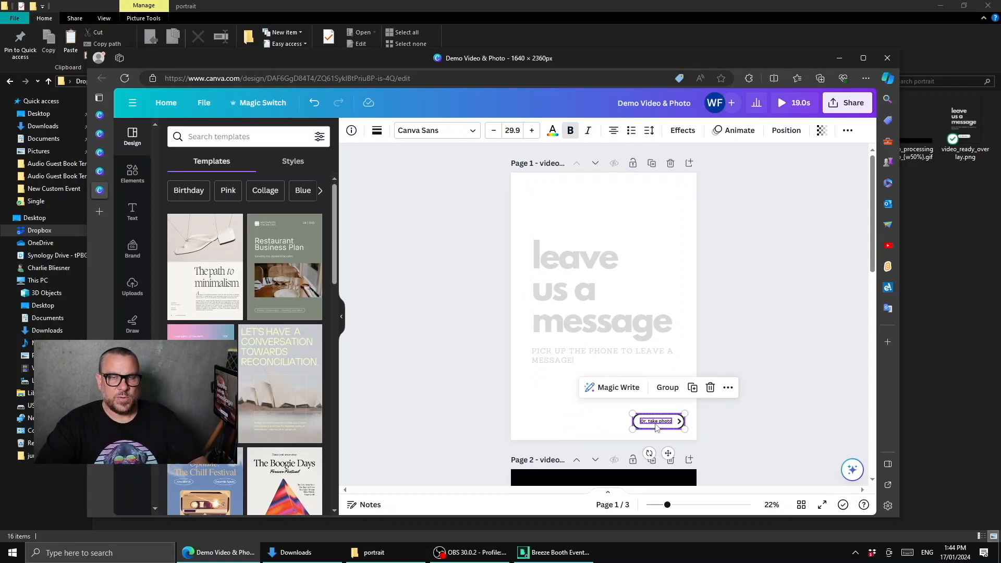
left_click(735, 329)
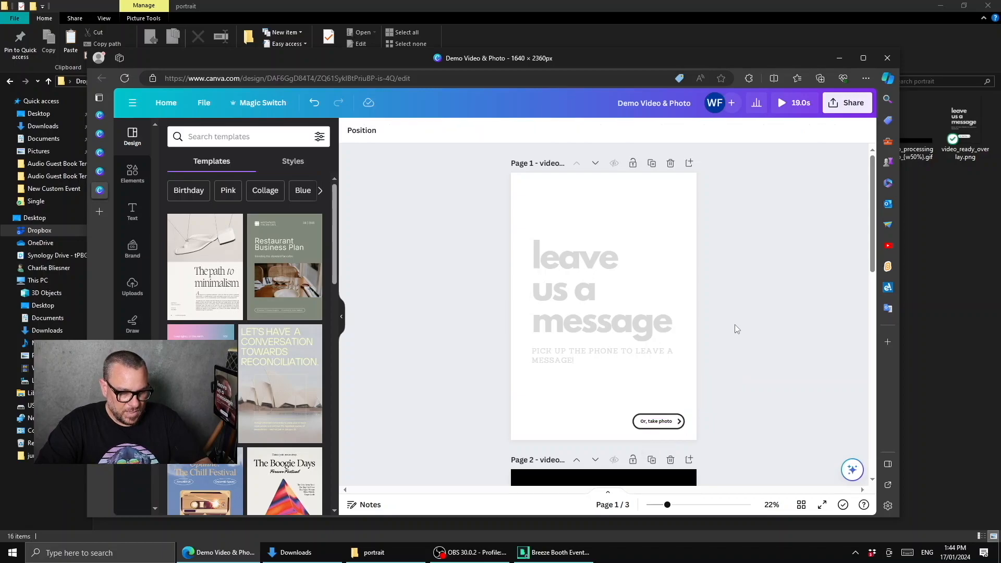
Recolour the button's outline shape and its text yellow
left_click(663, 425)
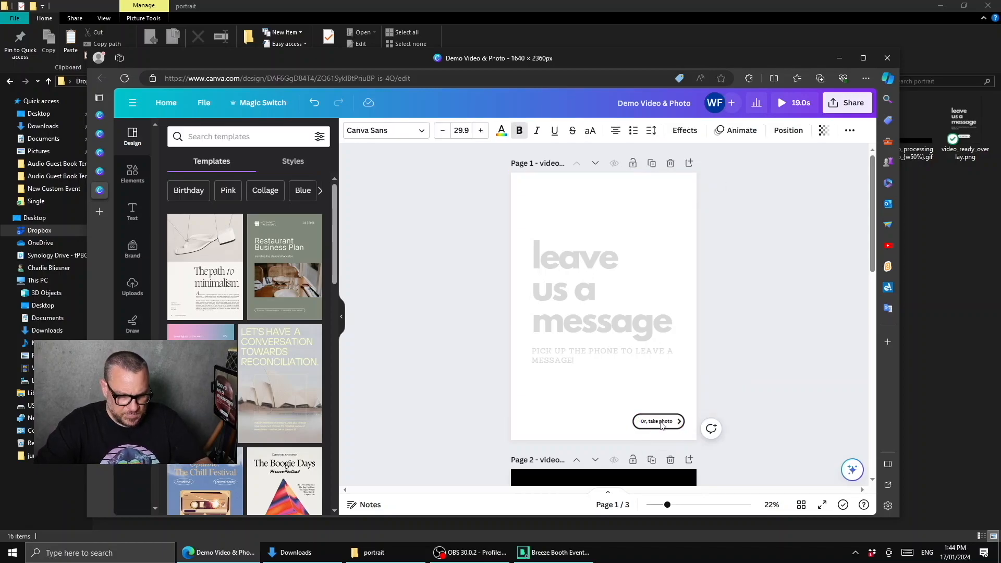
left_click(663, 426)
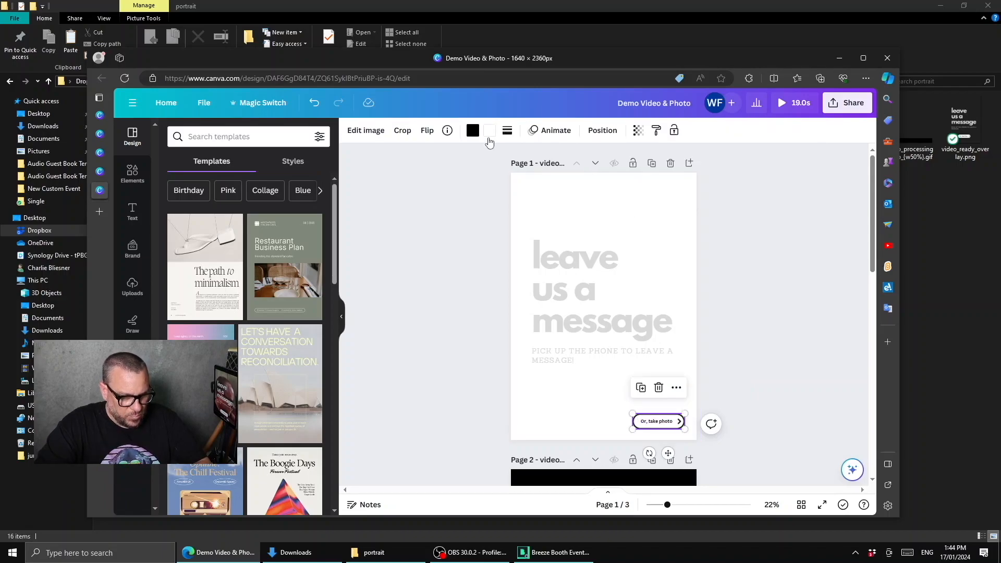
left_click(473, 130)
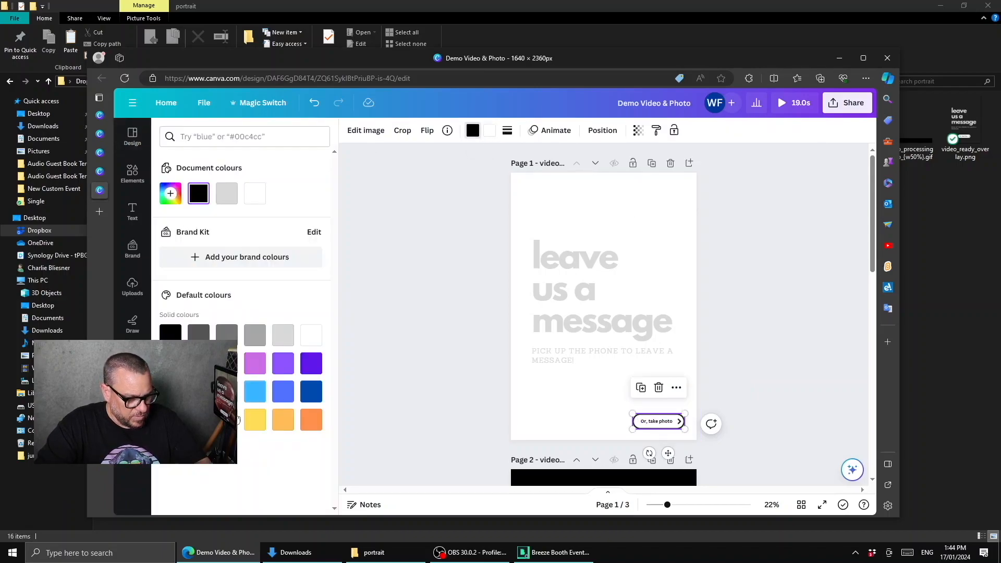
left_click(253, 424)
left_click(662, 431)
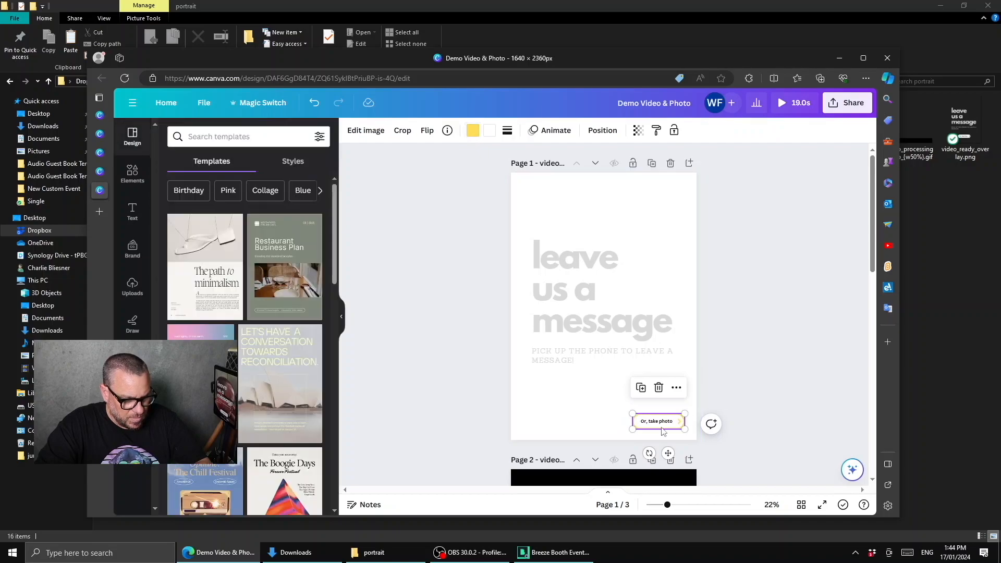
left_click(656, 423)
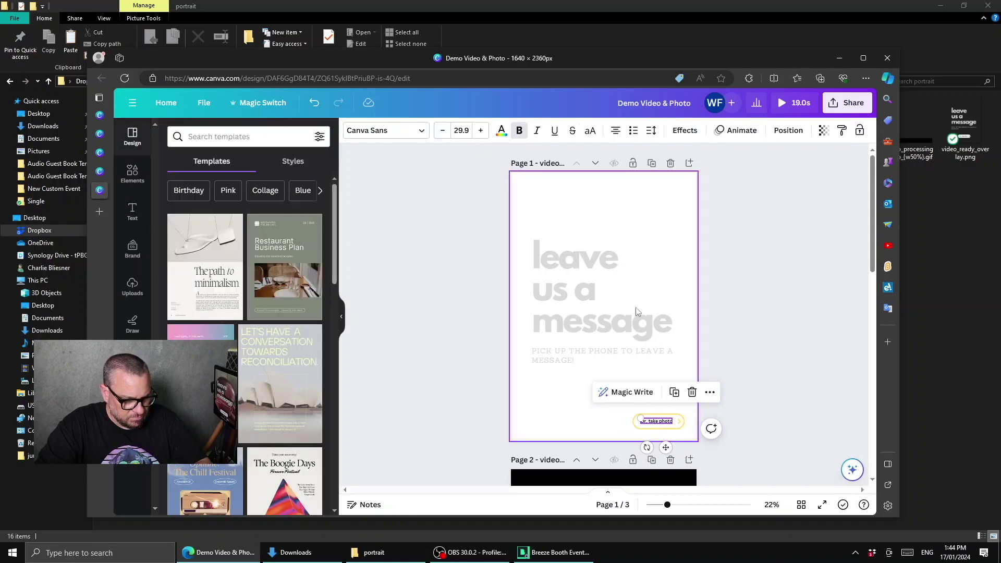
left_click(502, 130)
left_click(255, 420)
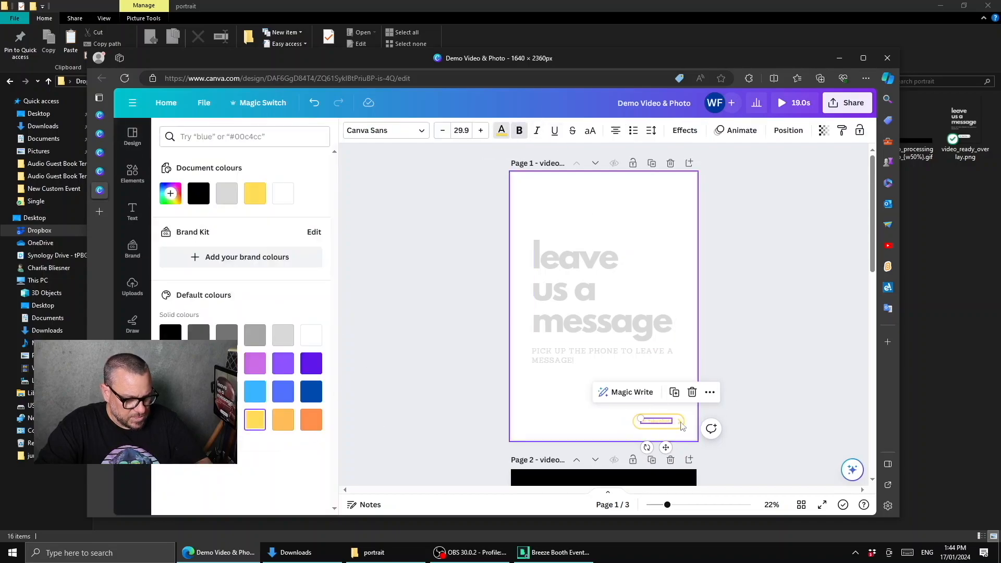
left_click(582, 405)
Select the button with its text together and place it slightly higher
mouse_move(615, 402)
left_mouse_down()
mouse_move(665, 425)
mouse_move(665, 406)
left_mouse_up()
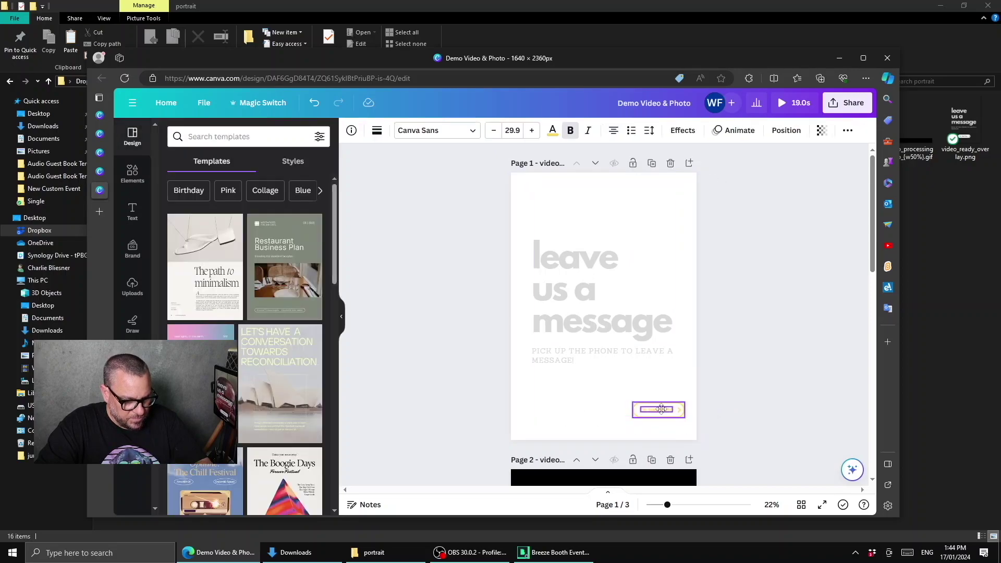
left_click(744, 417)
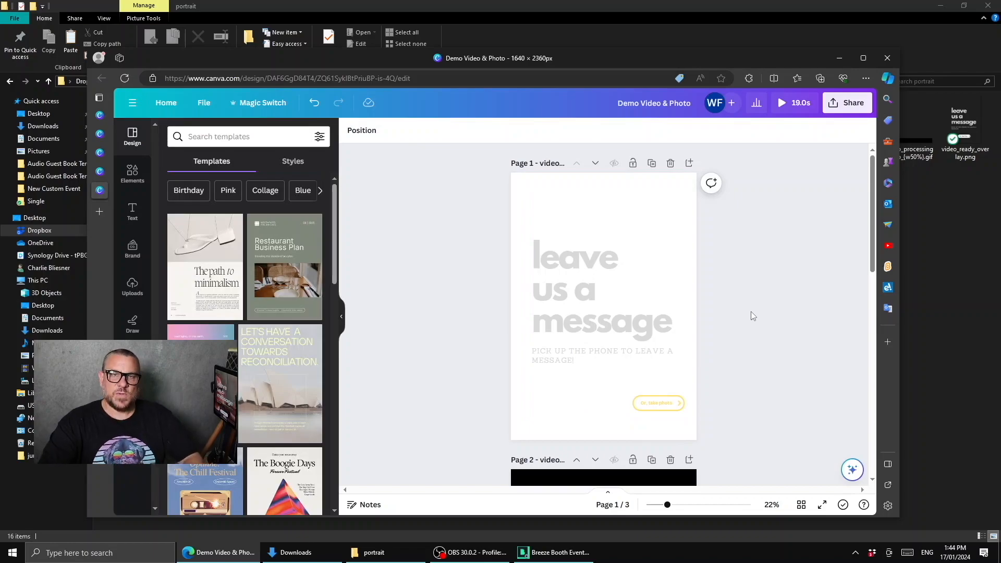
Set the download to PNG with a transparent background
left_click(843, 109)
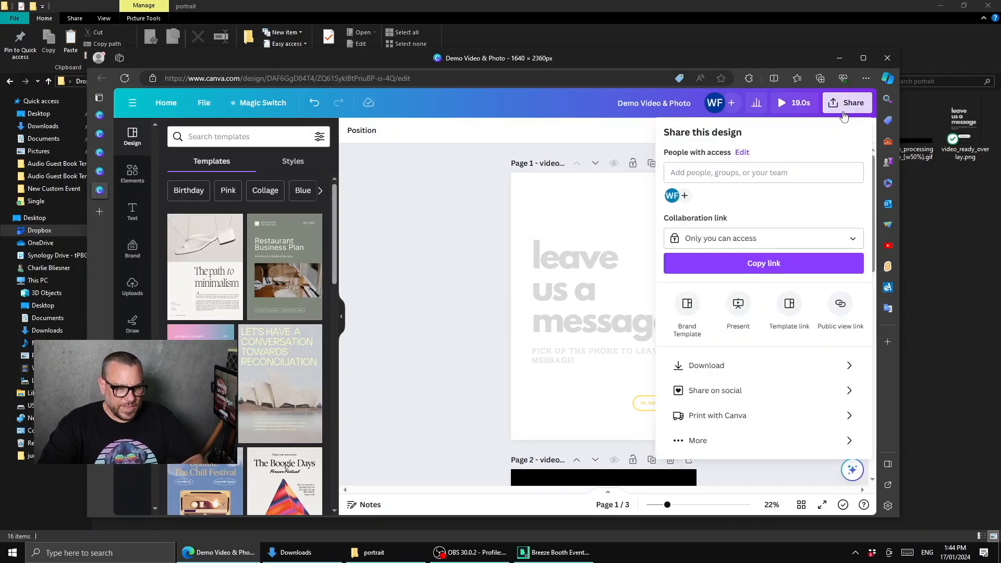
left_click(706, 366)
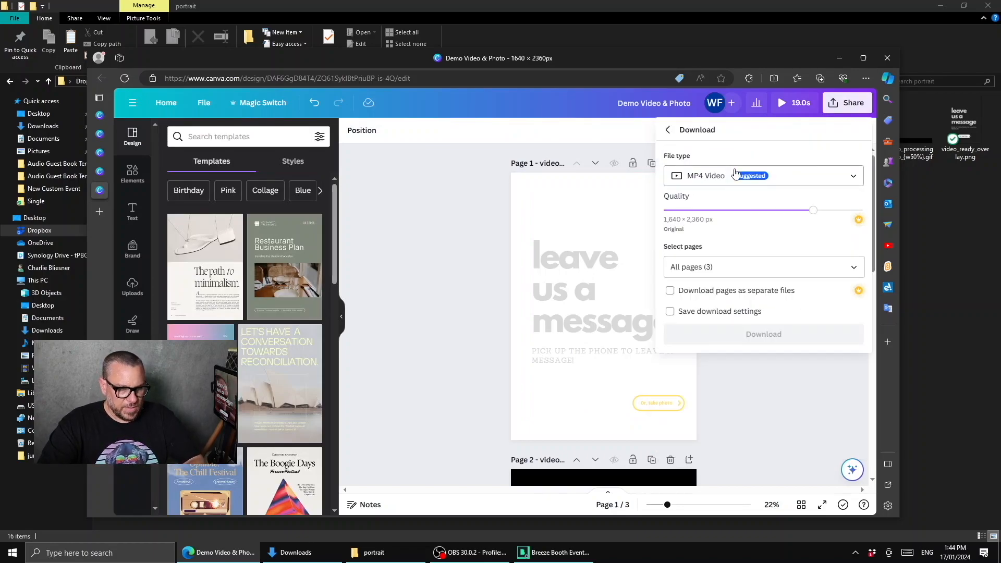
left_click(717, 178)
scroll(704, 228, "up", 2)
left_click(709, 210)
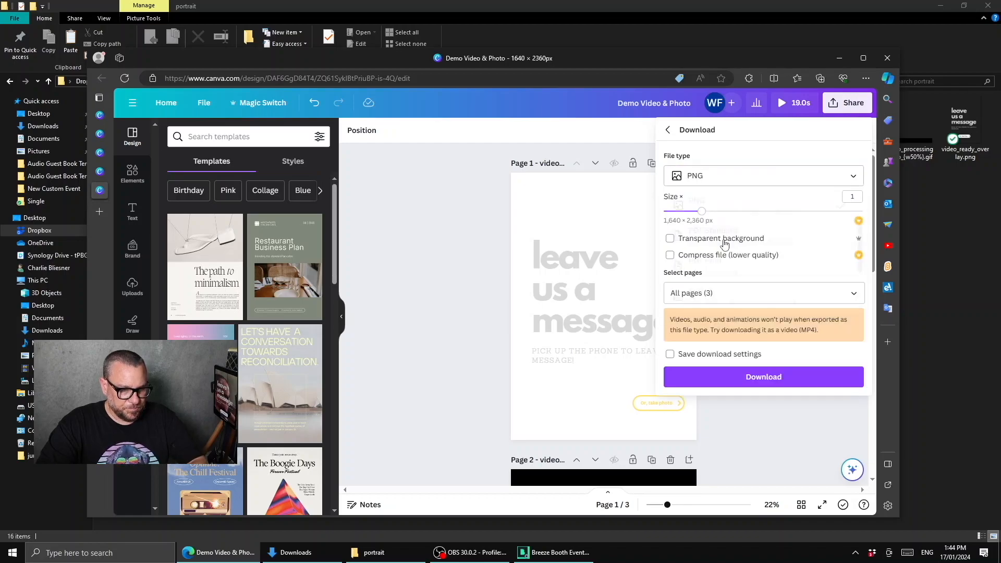
left_click(709, 241)
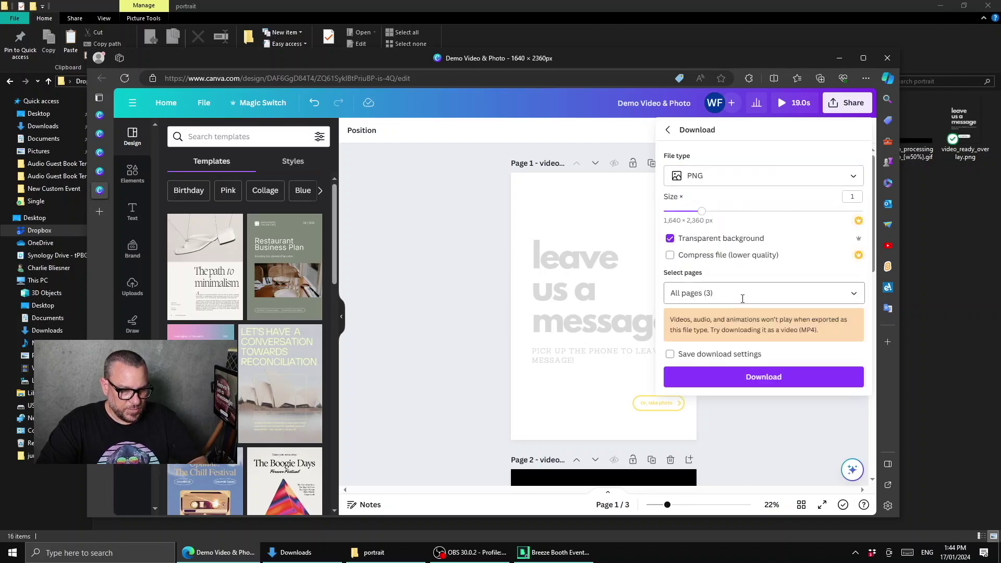
Download only page 1 of the design to the Downloads folder
left_click(853, 293)
left_click(847, 324)
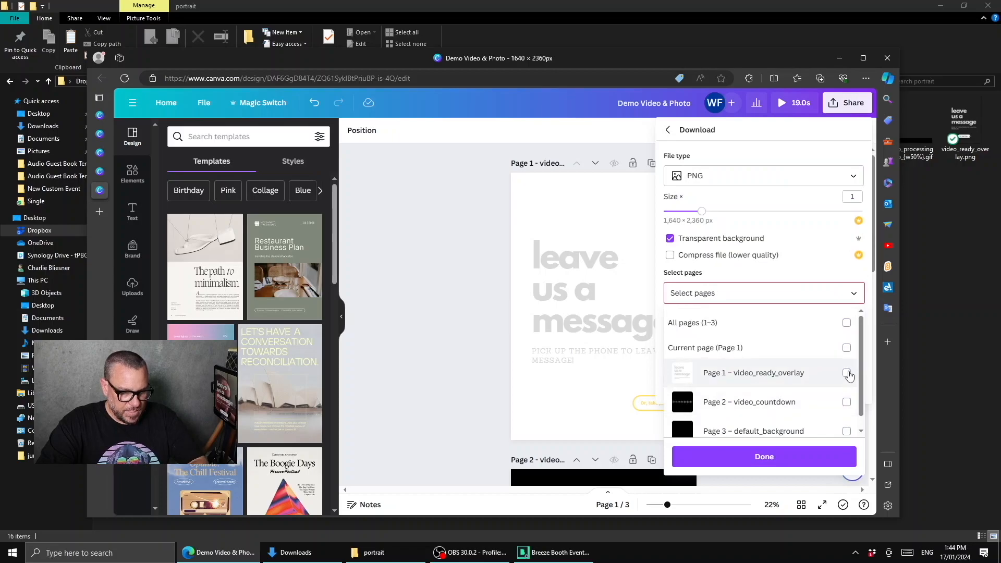
left_click(847, 374)
left_click(766, 456)
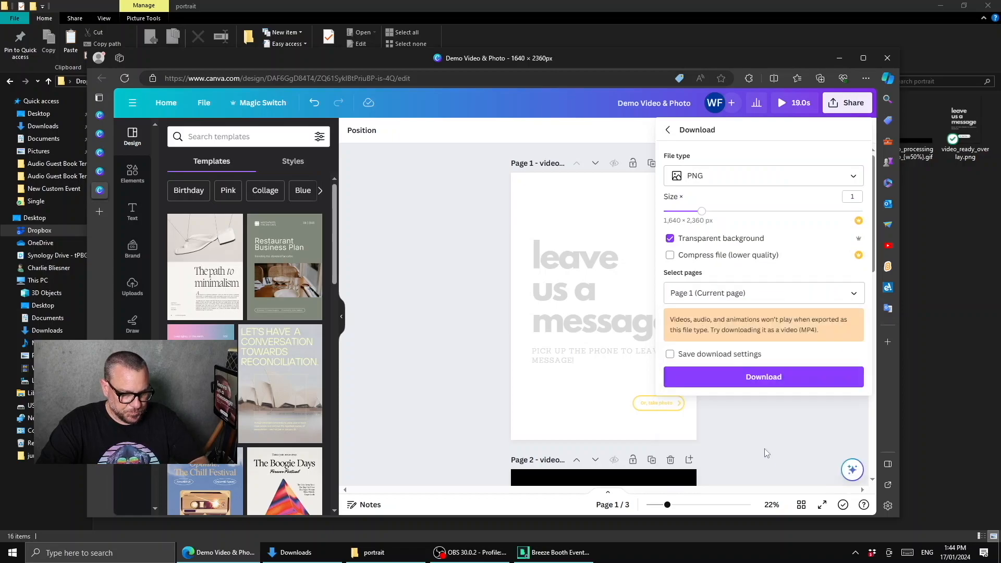
left_click(759, 379)
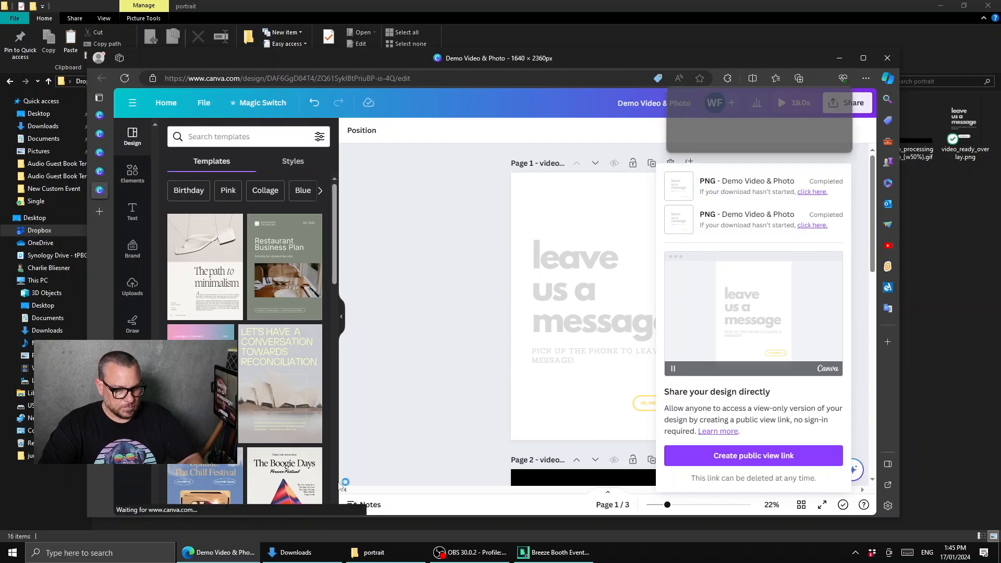
left_click(296, 554)
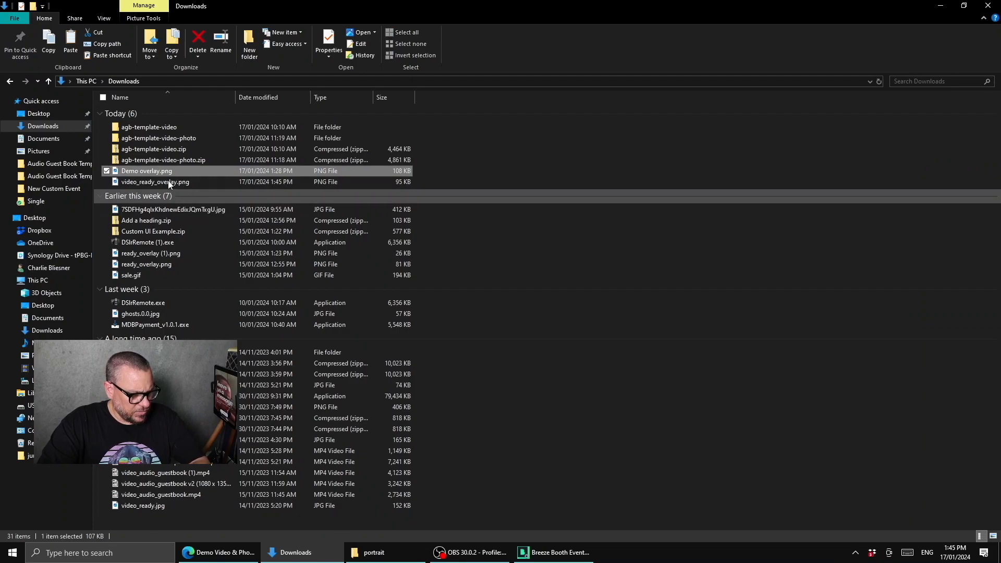
Copy the downloaded video_ready_overlay.png into the portrait folder, replacing the existing file
left_click(133, 183)
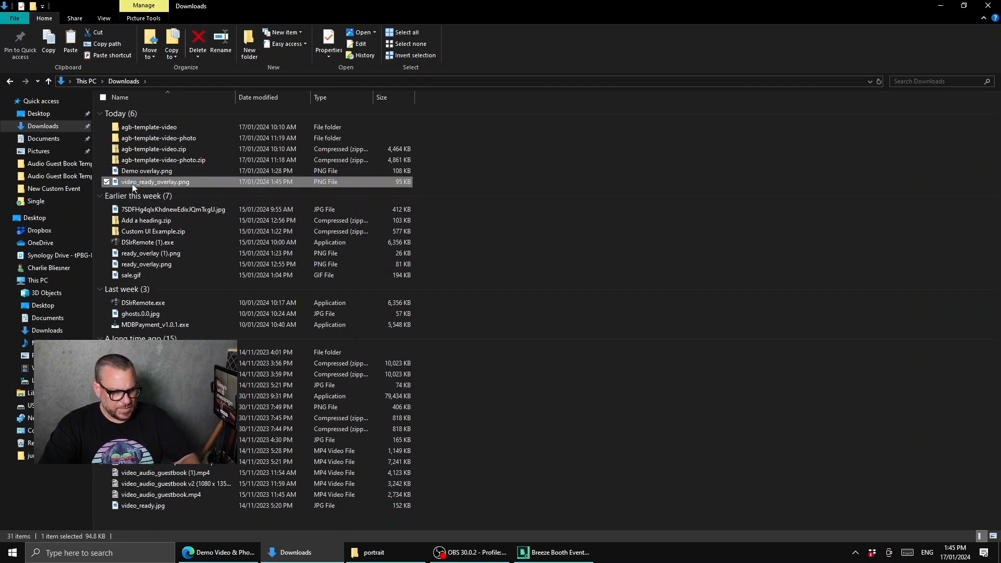
right_click(133, 184)
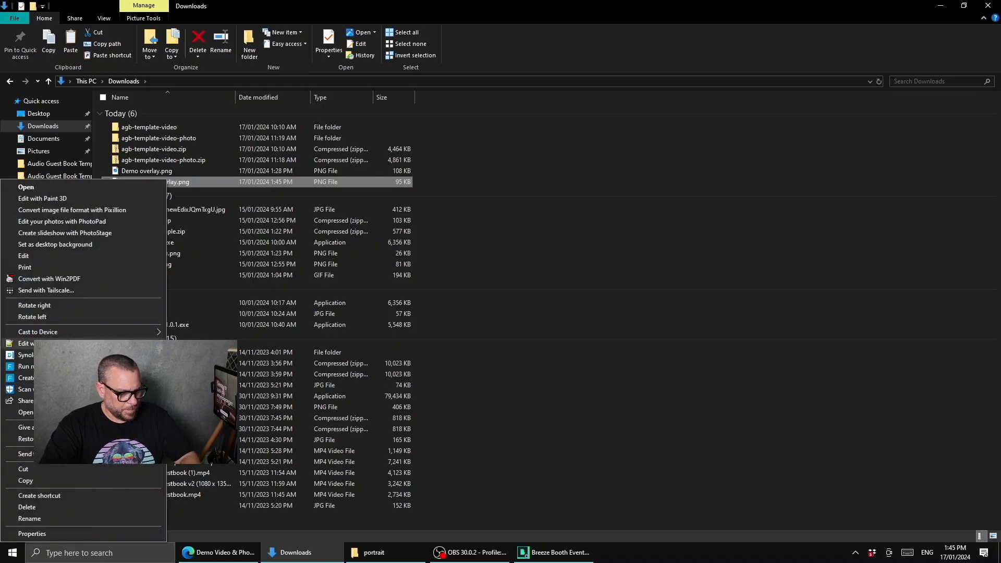
left_click(133, 480)
left_click(379, 552)
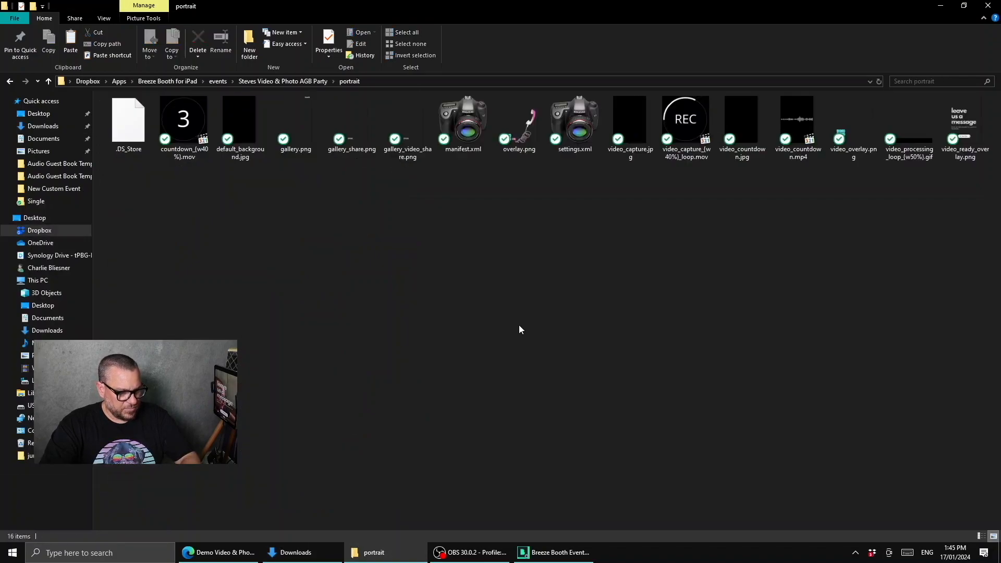
right_click(486, 211)
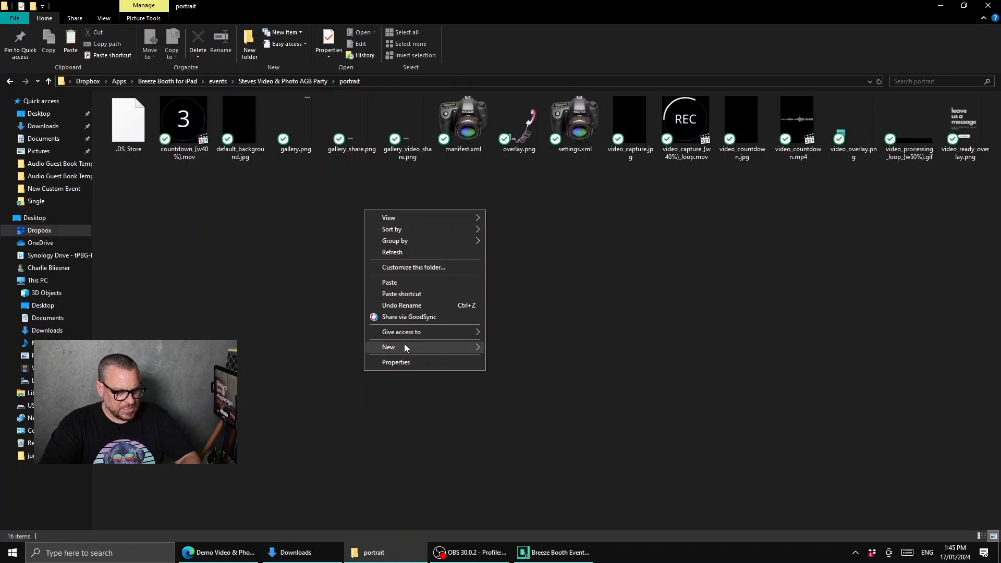
left_click(403, 285)
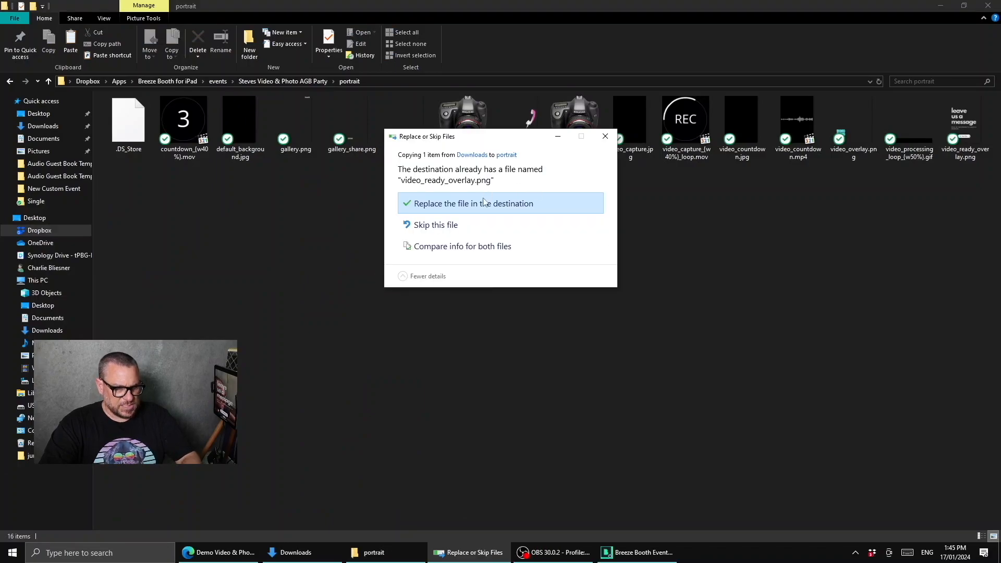
left_click(481, 204)
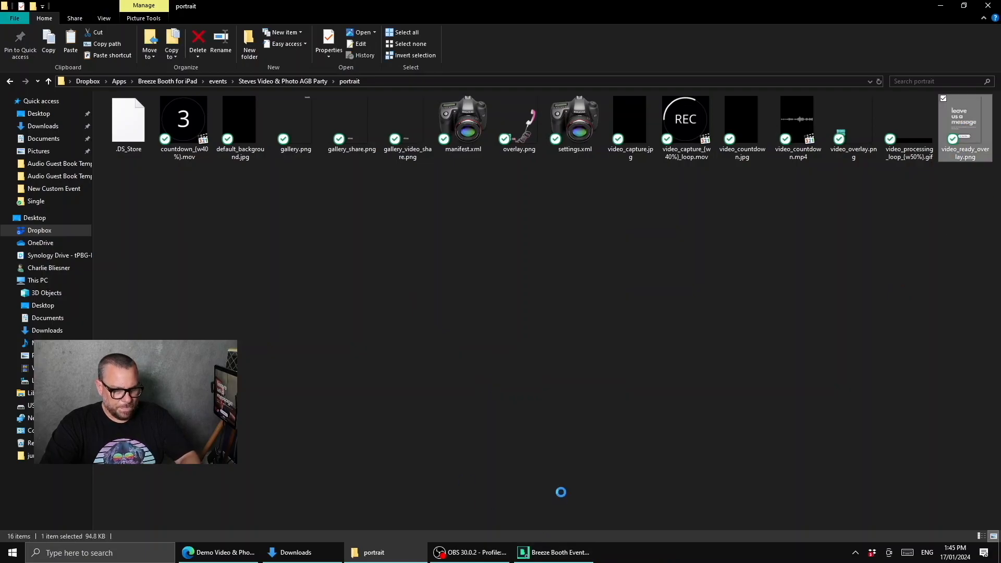
Open the portrait profile's touchscreen actions for the Steves Video & Photo AGB Party event
left_click(539, 554)
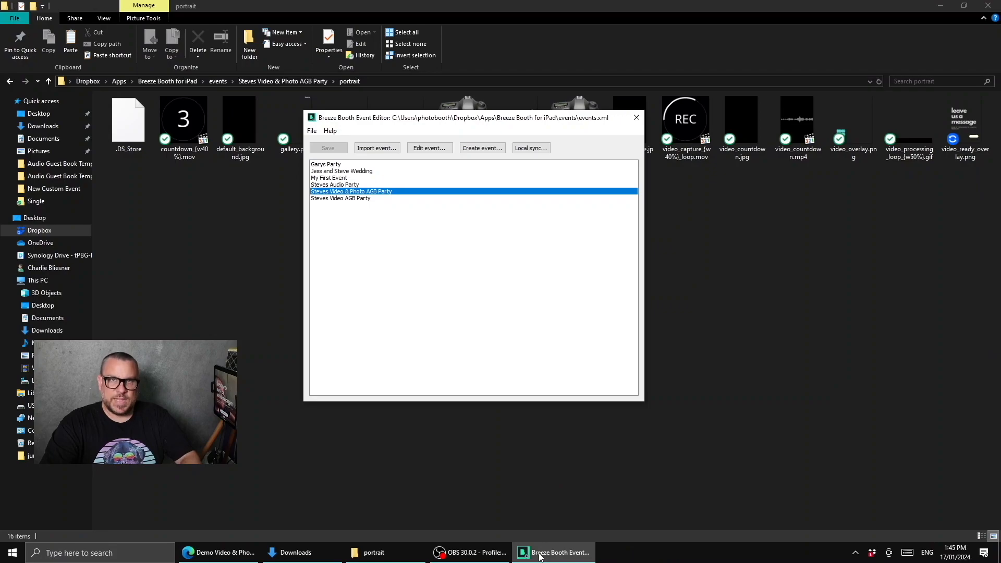
double_click(392, 193)
left_click(342, 205)
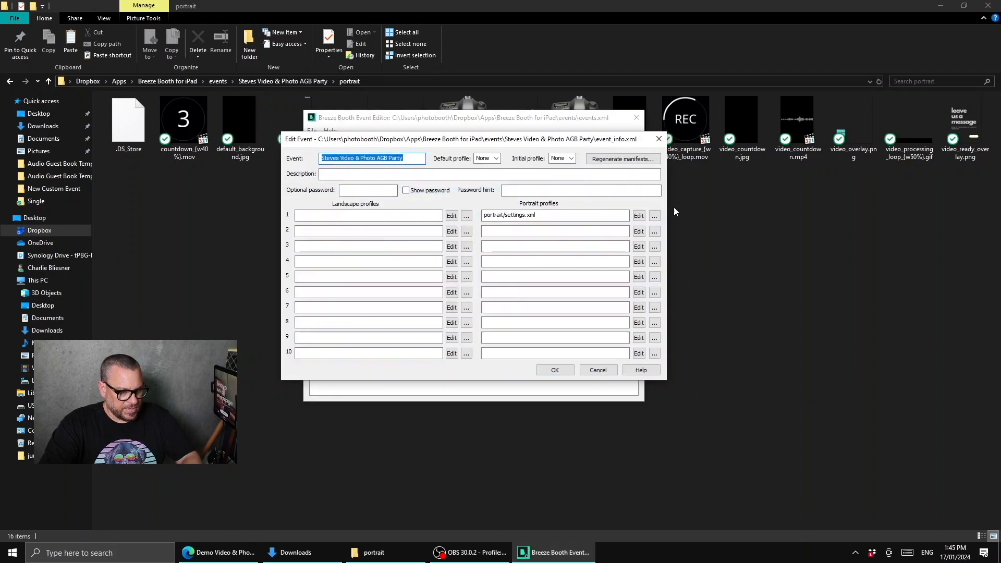
left_click(639, 217)
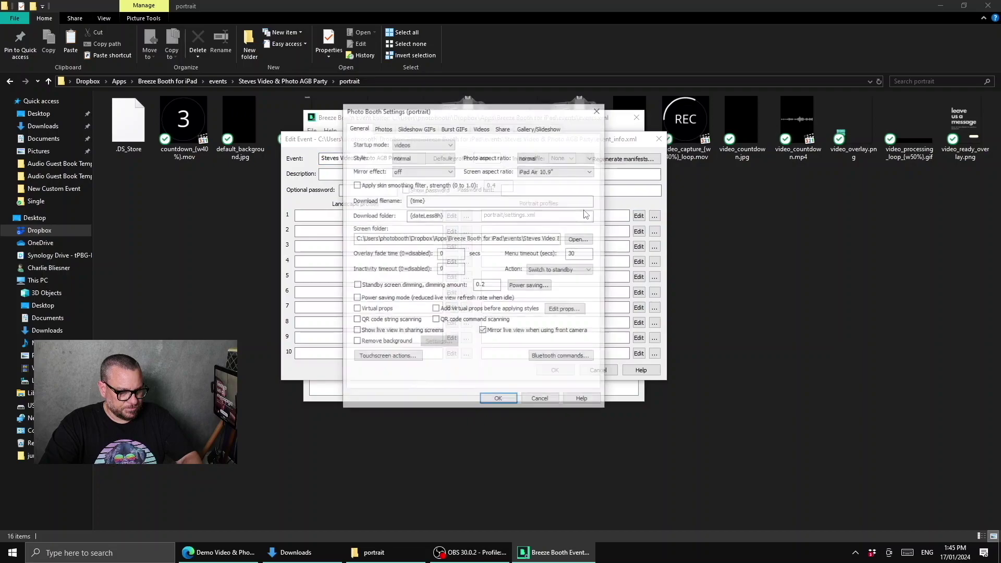
left_click(384, 358)
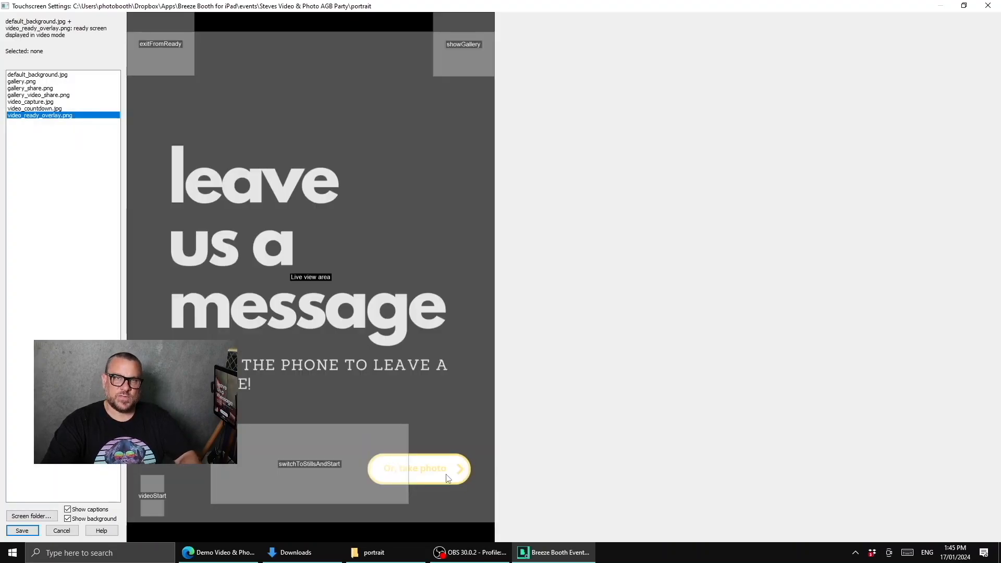
Move and enlarge the switchToStillsAndStart area over the 'Or, take photo' button and save
left_click(288, 456)
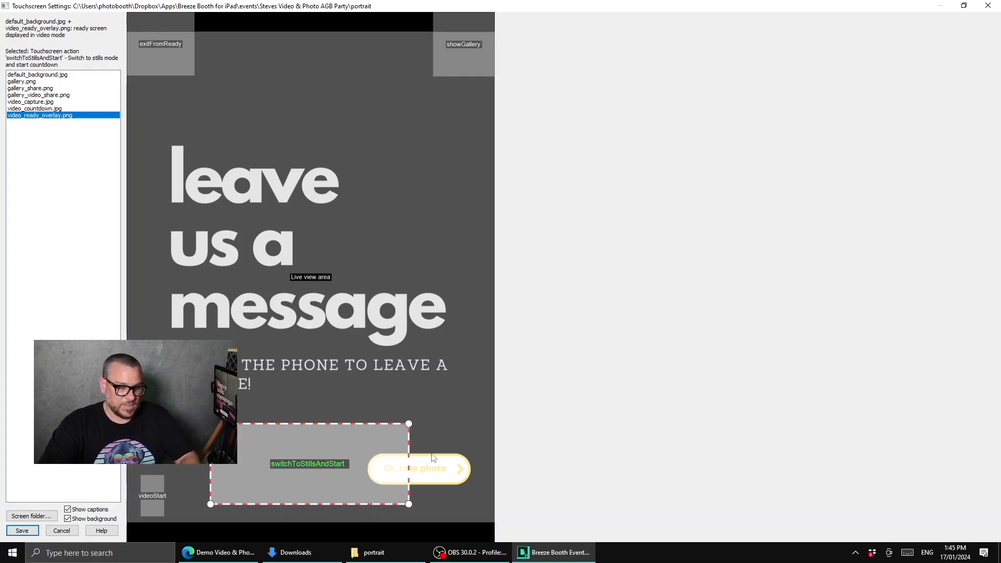
left_click_drag(364, 467, 388, 465)
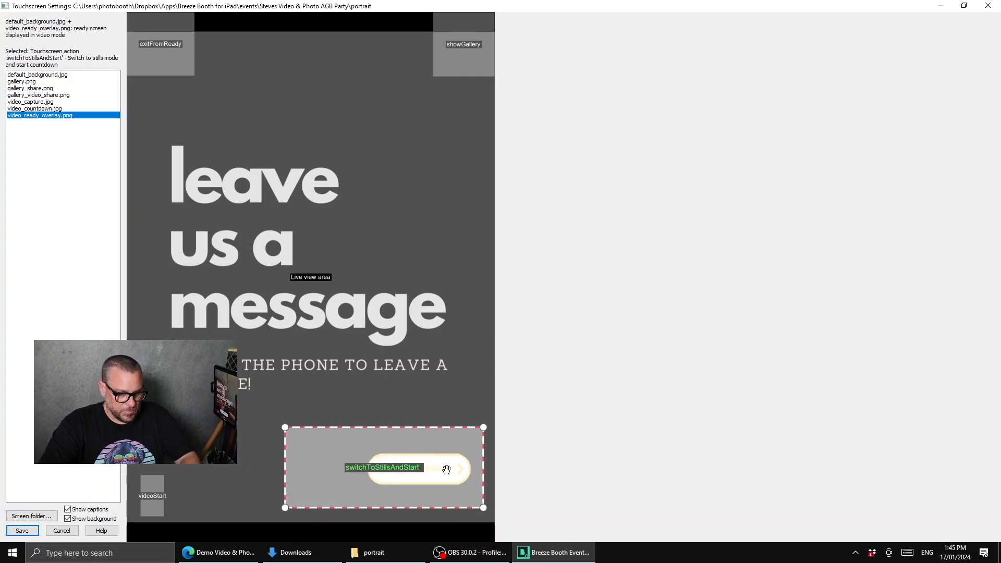
left_click_drag(388, 465, 446, 469)
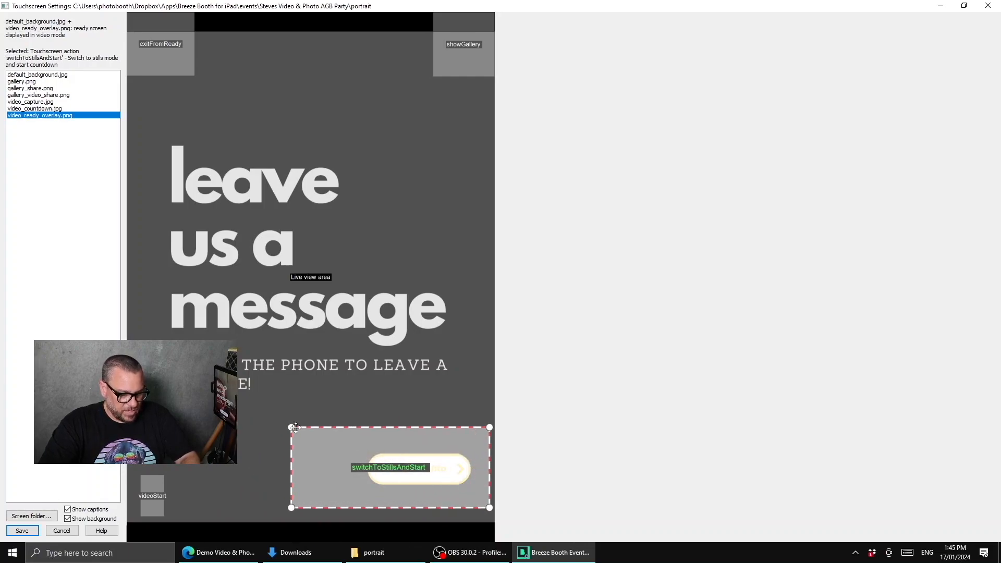
left_click_drag(281, 424, 255, 422)
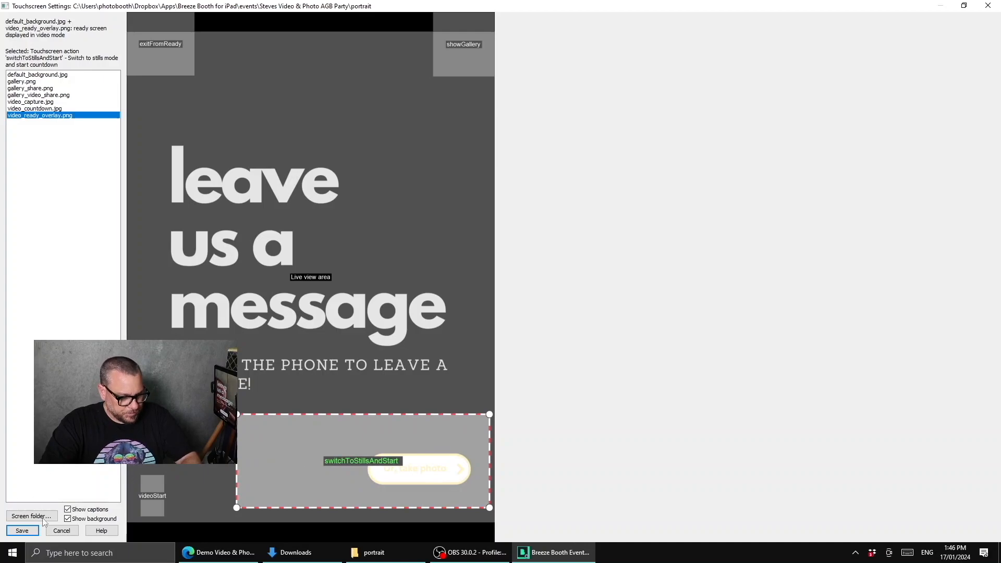
left_click(22, 532)
Confirm saving the event, regenerate its manifests and check Dropbox sync
left_click(500, 402)
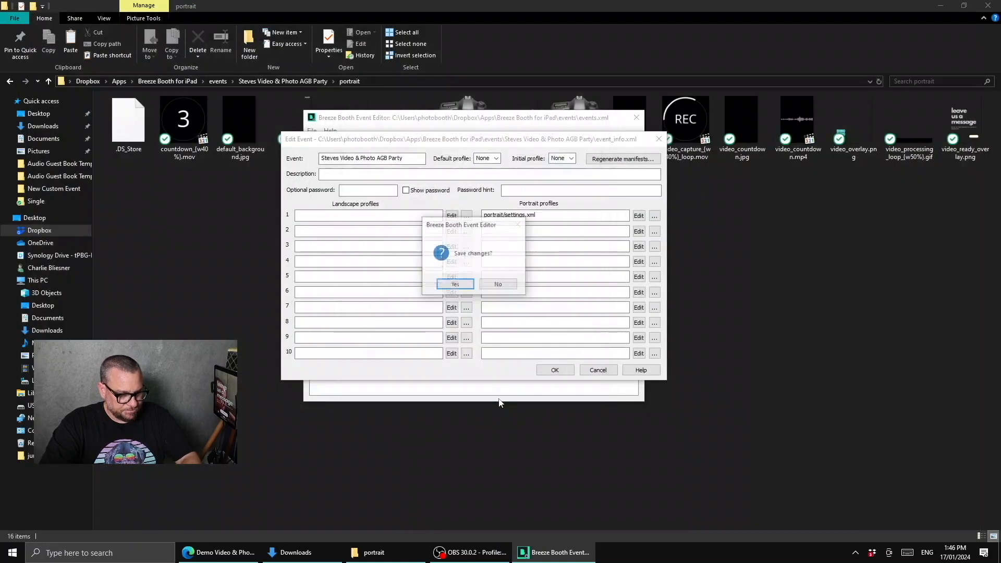
left_click(446, 286)
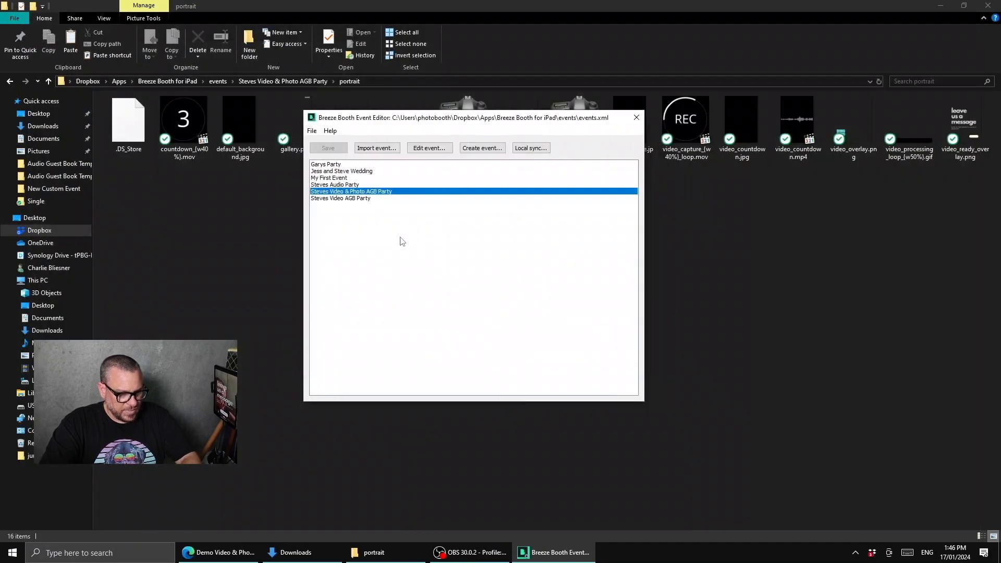
right_click(381, 198)
left_click(411, 221)
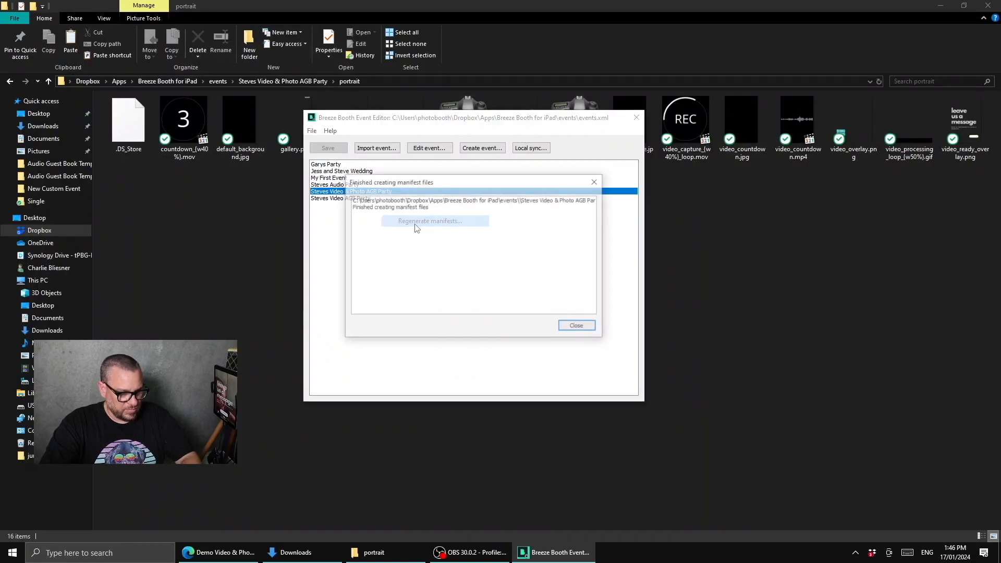
left_click(871, 553)
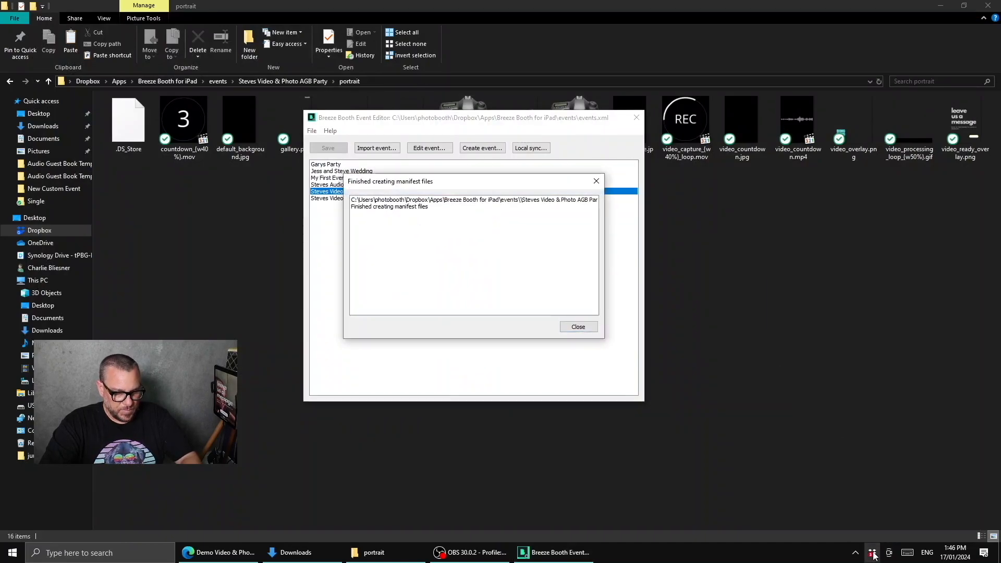